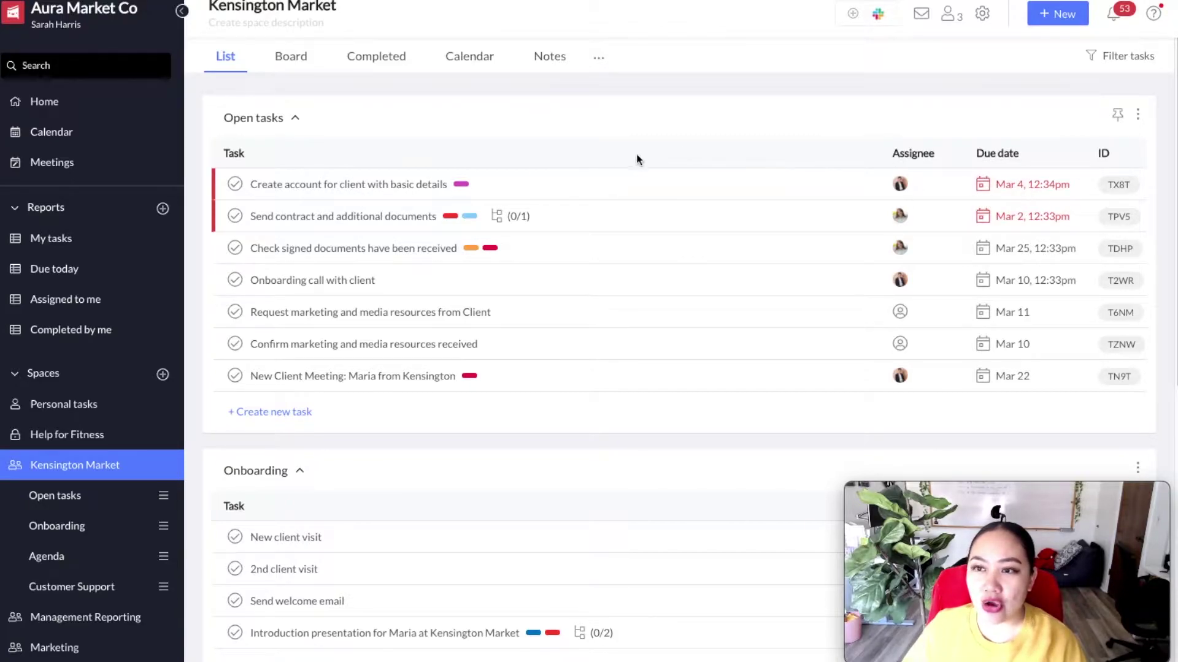
View the details of 'Create account for client with basic details' in the Kensington Market list.
click(475, 187)
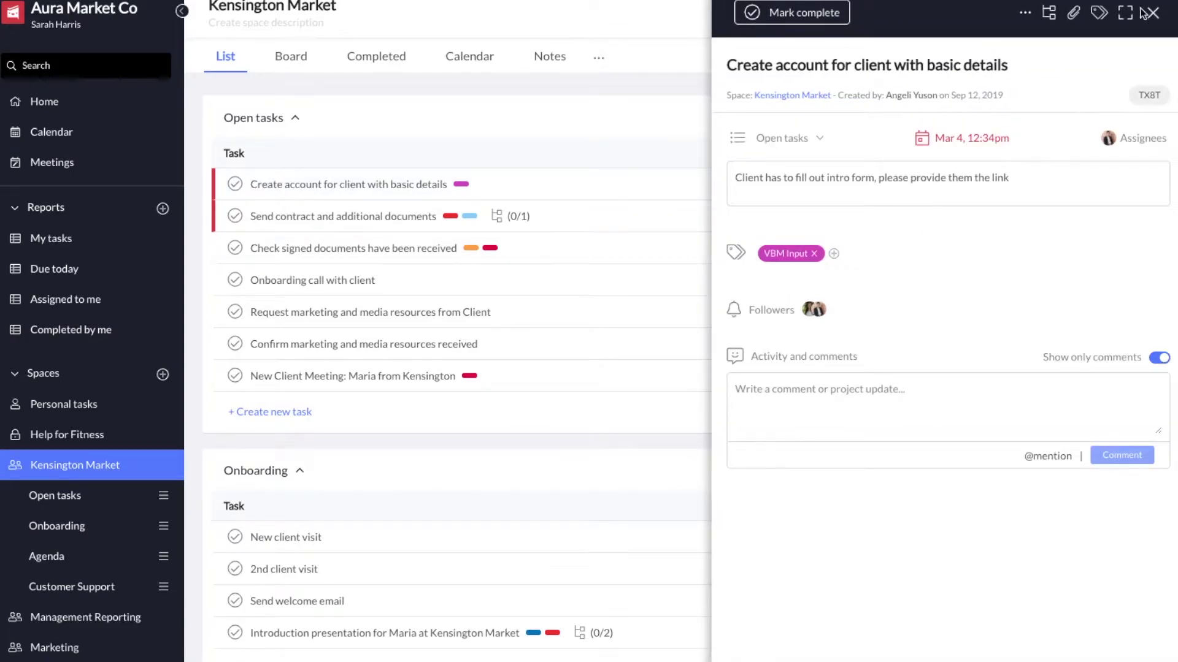
Add subtask 'Follow up intro form document from client' due Mar 9 at 11:00am and save it.
click(1048, 12)
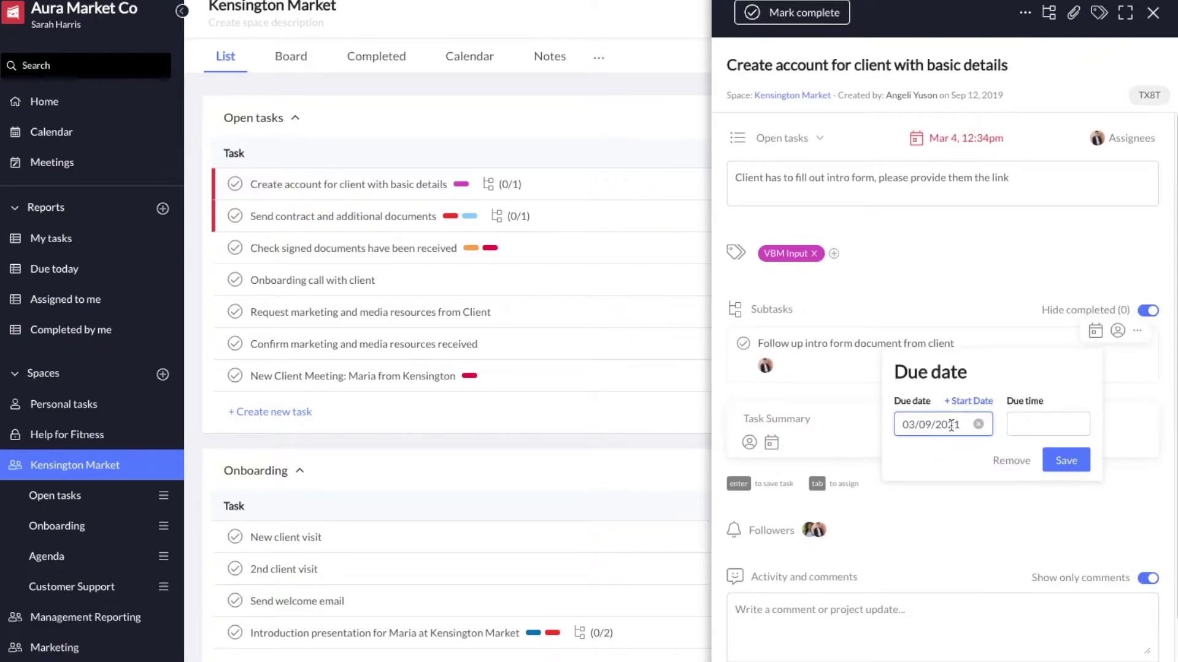
click(952, 424)
click(1038, 414)
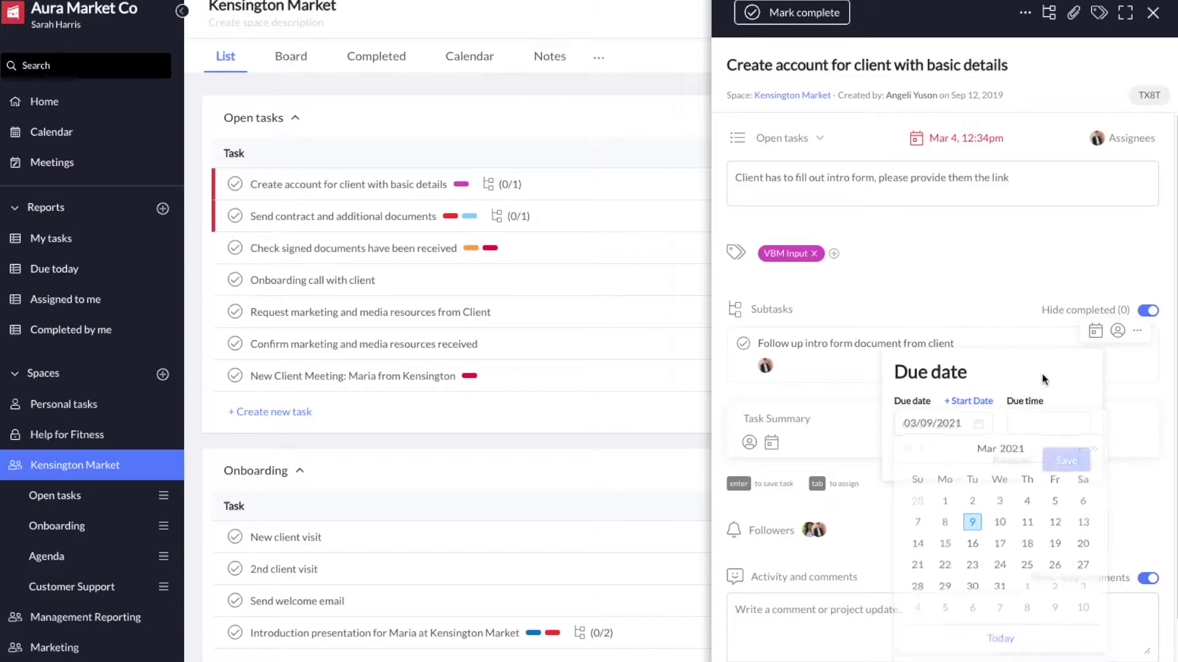
text(9am)
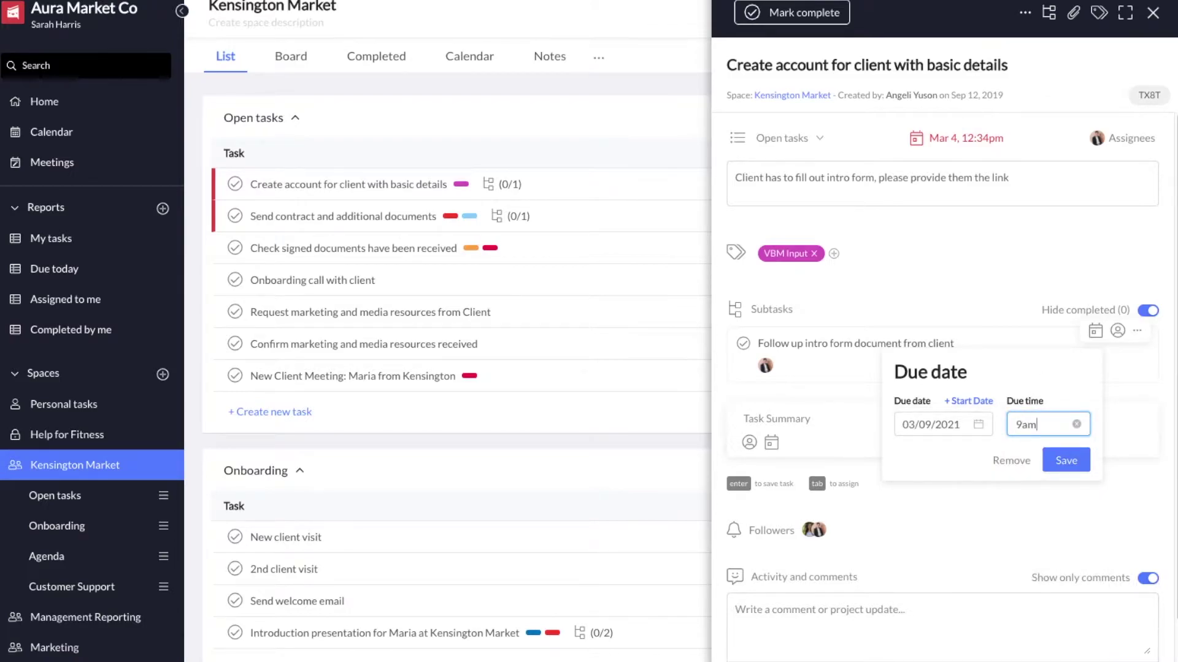
key(ctrl+a)
text(10a)
key(BackSpace)
key(BackSpace)
text(:00am)
click(1064, 462)
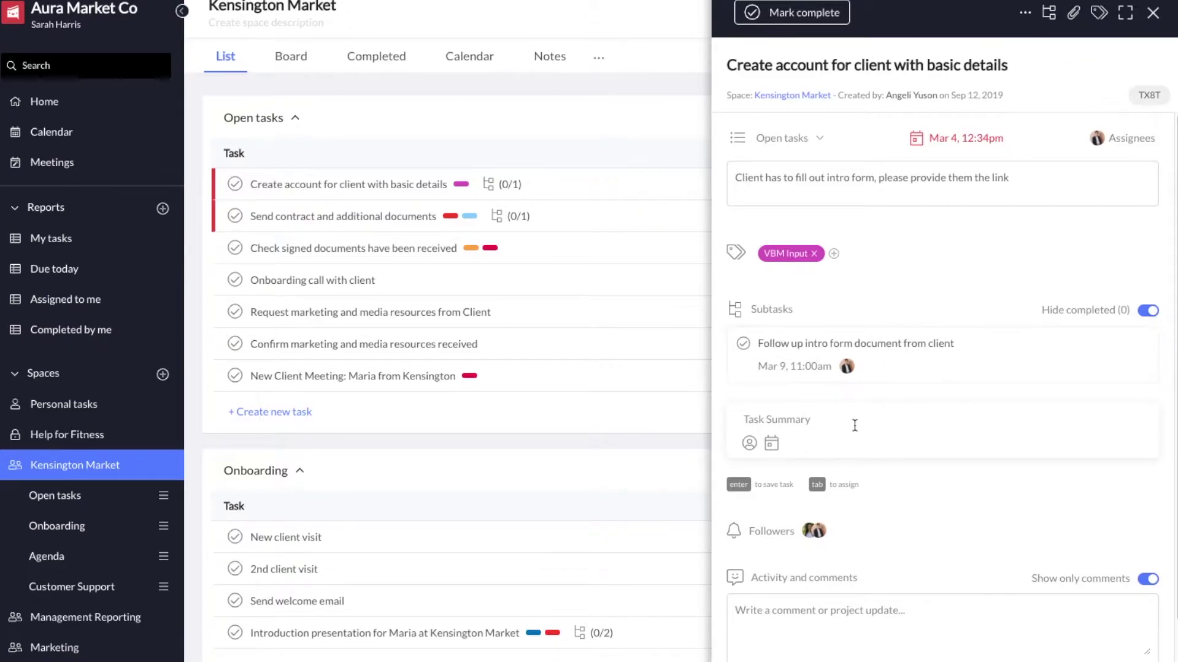
View the follow-up subtask's own details beside its parent task.
click(926, 345)
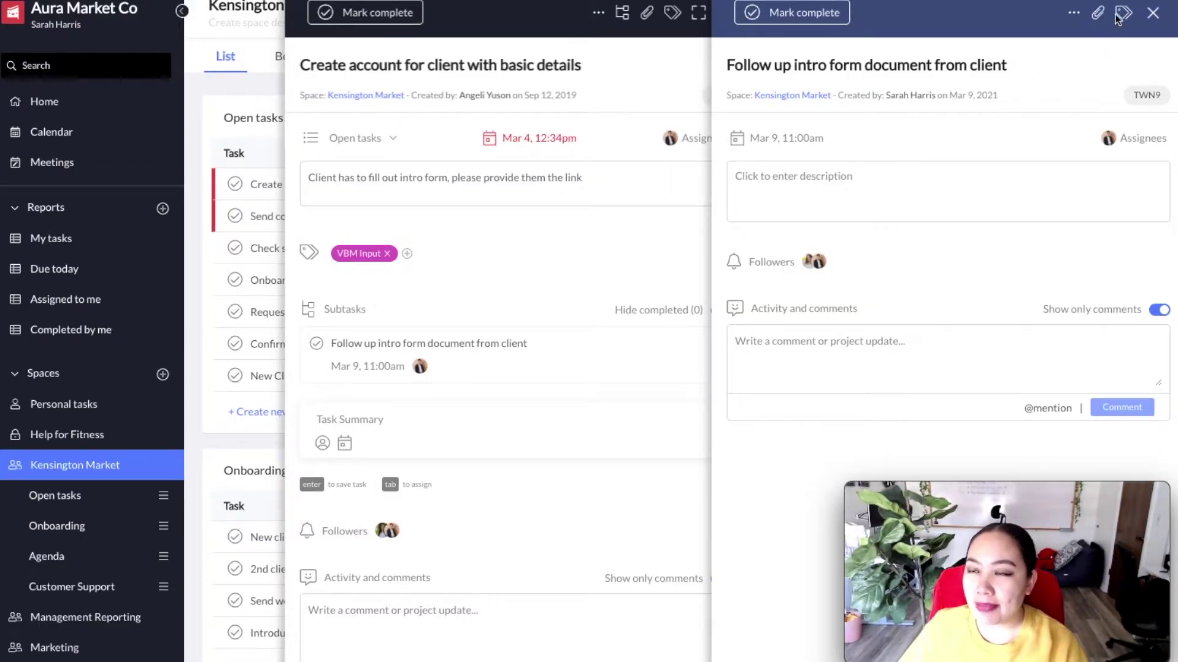
Tag the follow-up subtask High Priority from the tag suggestions and dismiss the list.
click(1122, 14)
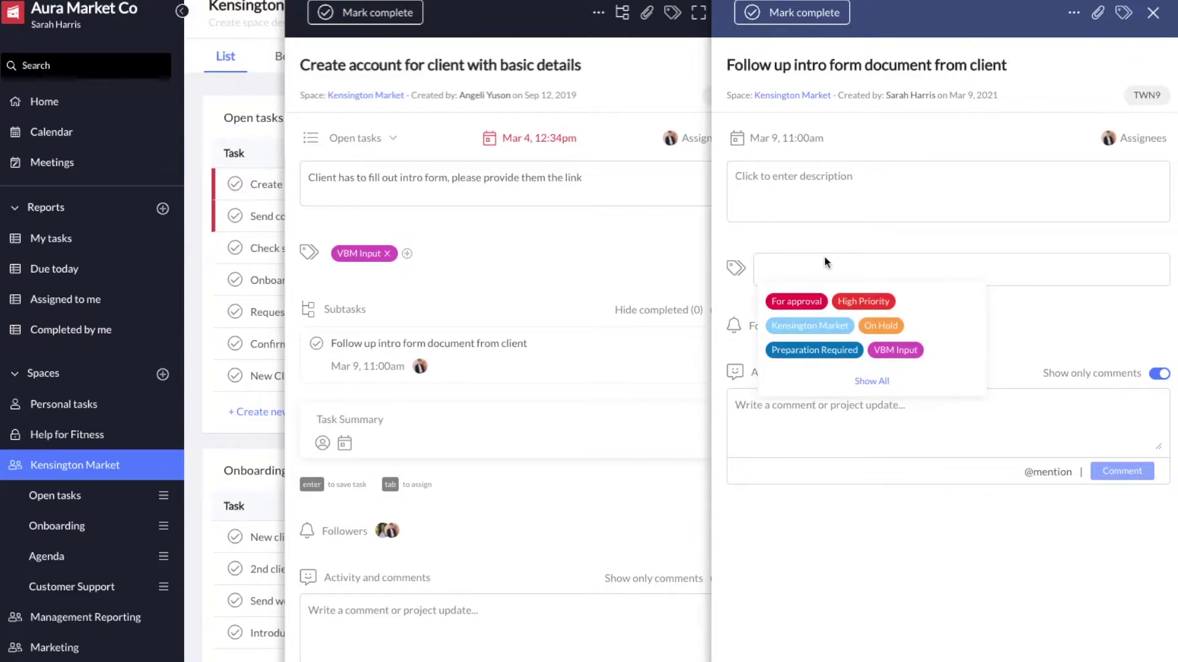
click(853, 305)
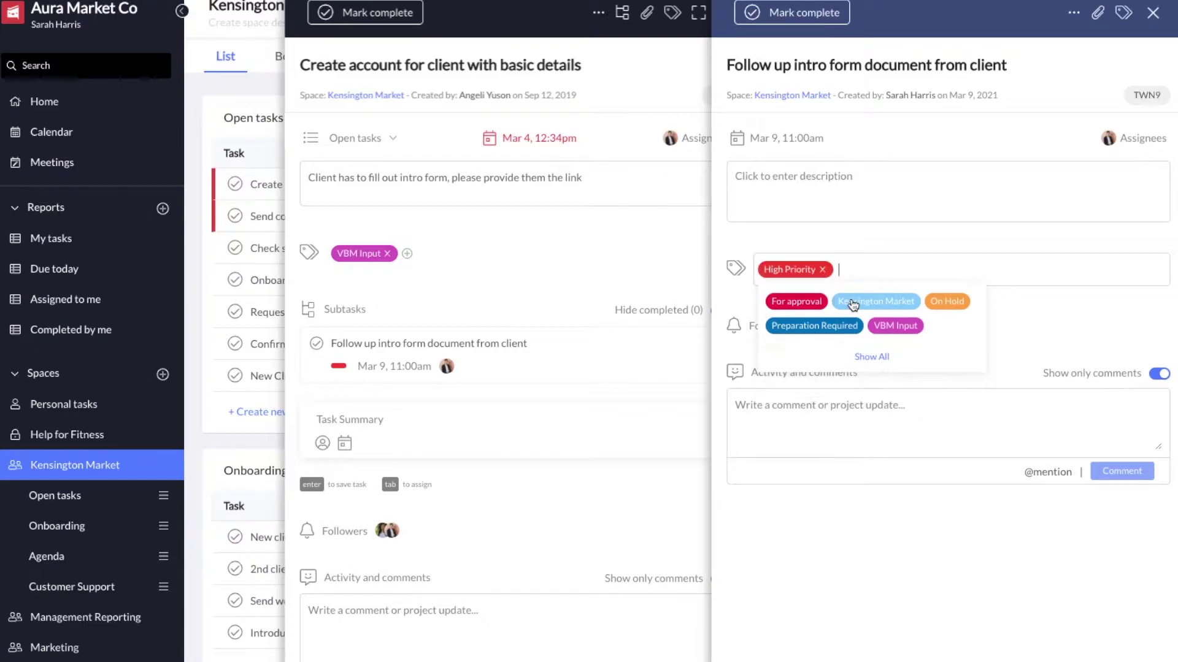
click(942, 231)
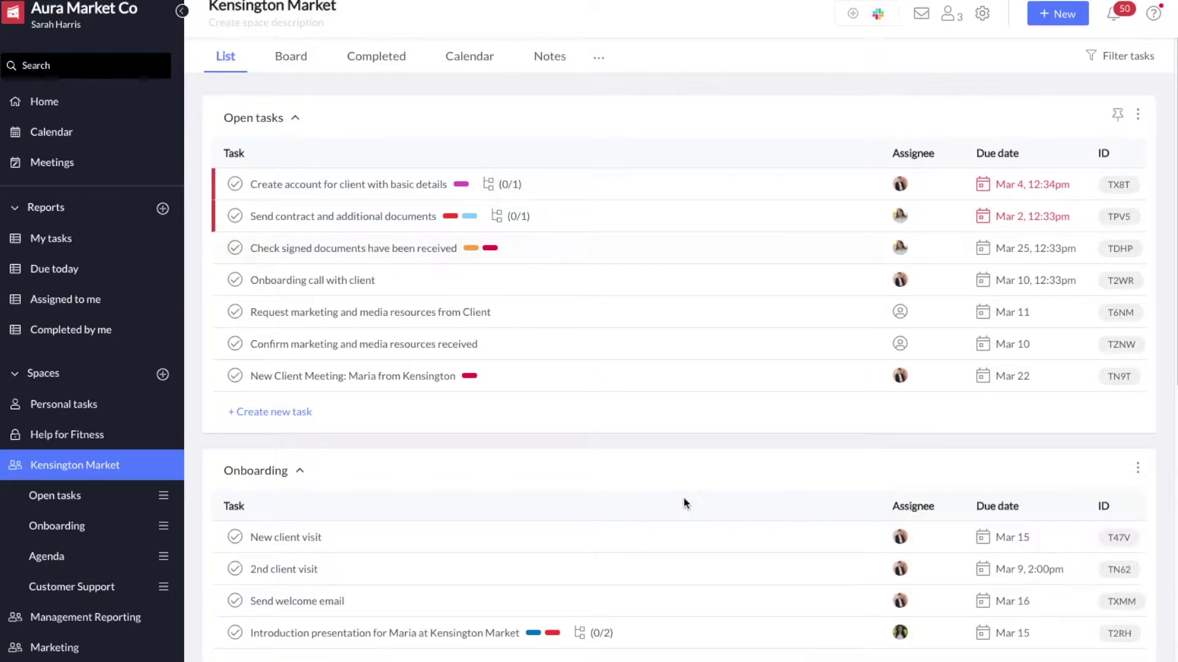
Add a dependency on the Kensington Market 'Send contract and additional documents' task via the '…' menu.
click(377, 253)
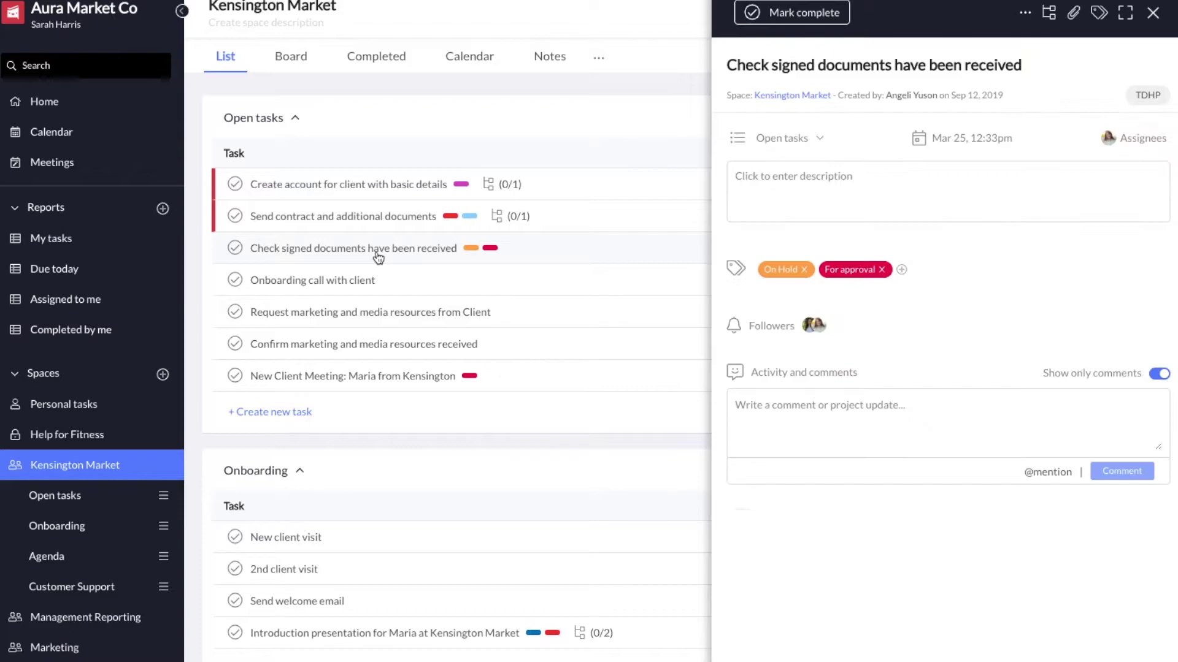
click(1025, 15)
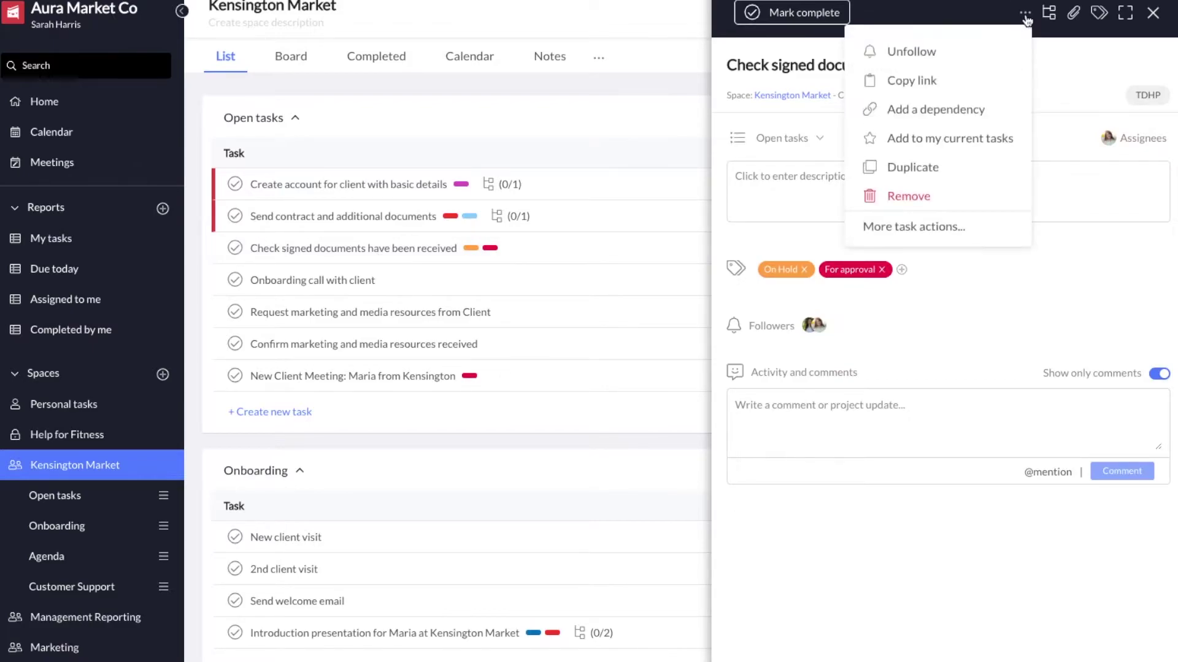
click(957, 116)
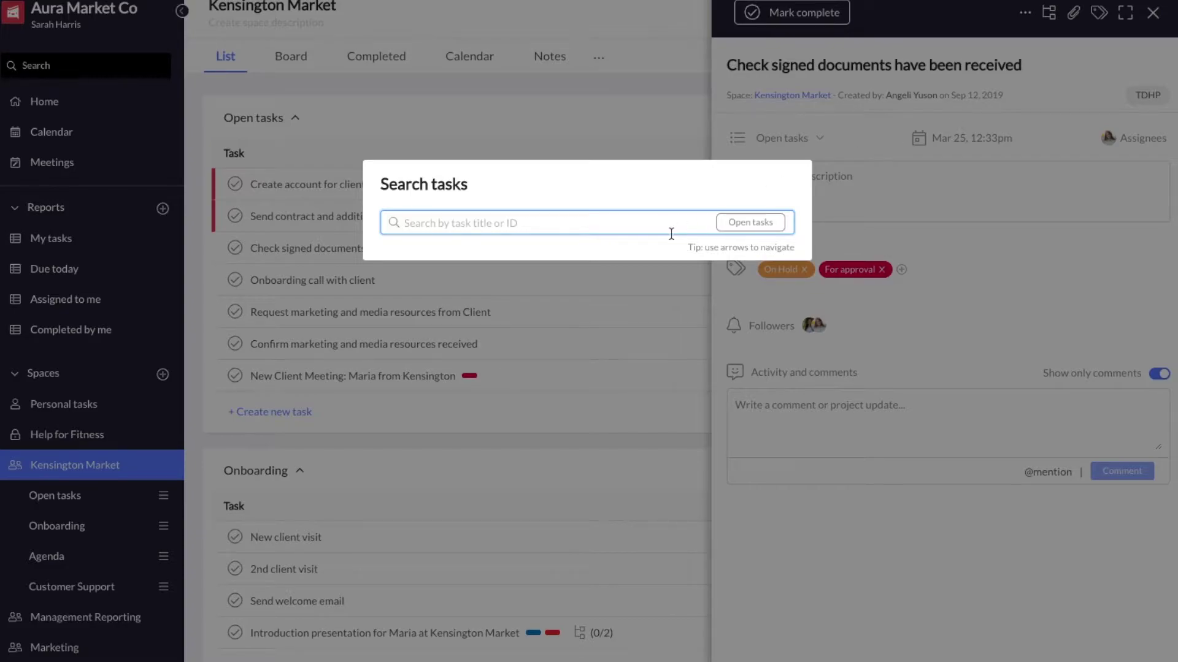
text(send contr)
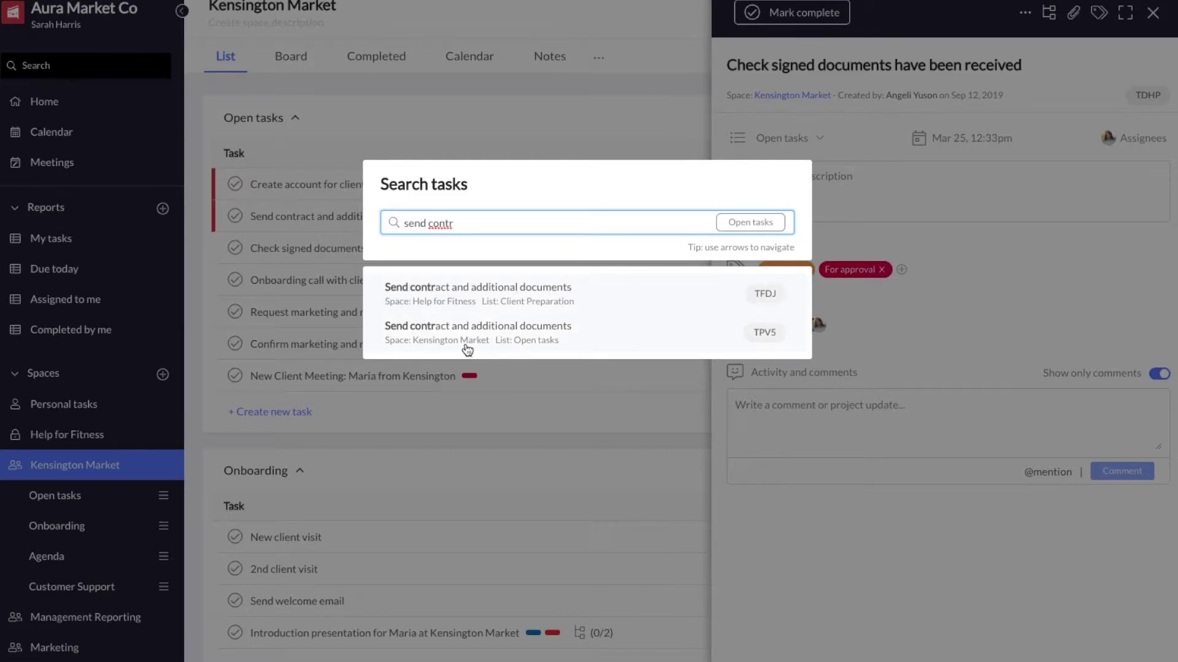
click(589, 344)
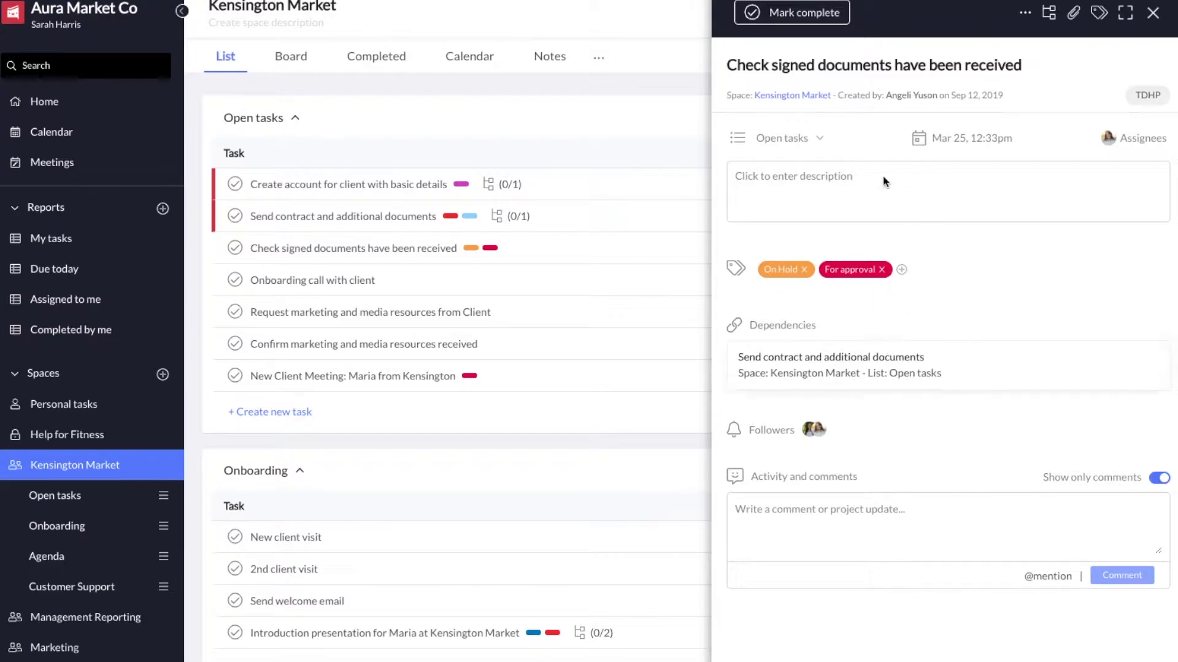
Try marking the task complete, which Workast refuses due to the unfinished dependency.
click(794, 17)
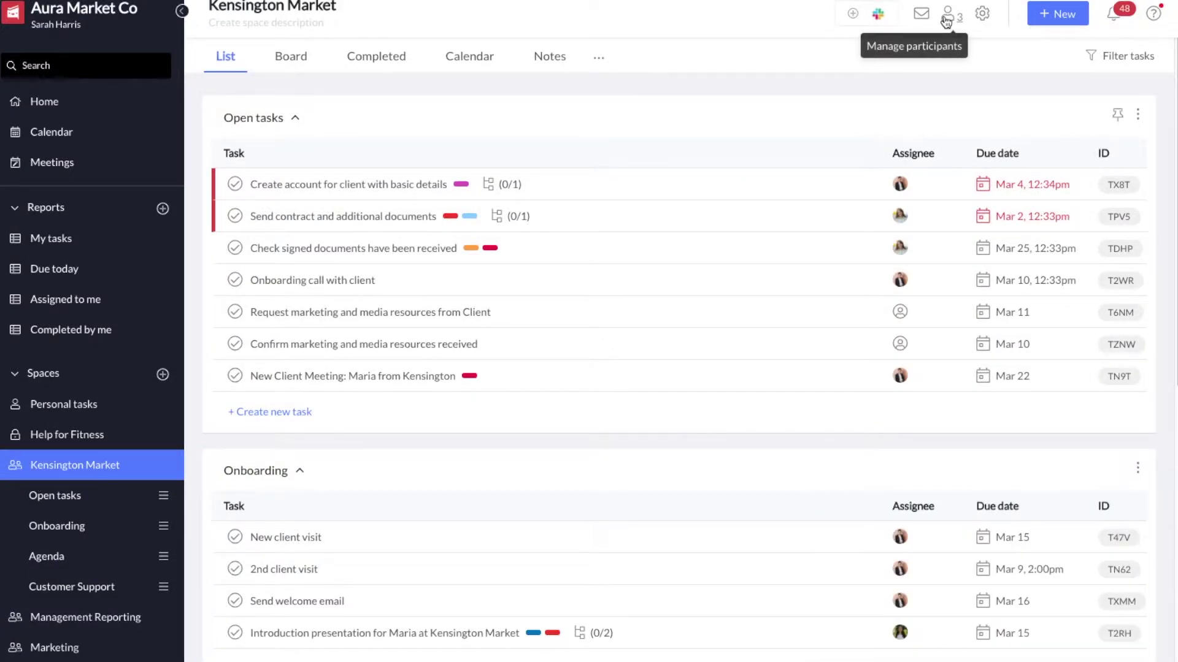
Check the Kensington Market participants list, then switch to the Help for Fitness space.
click(950, 16)
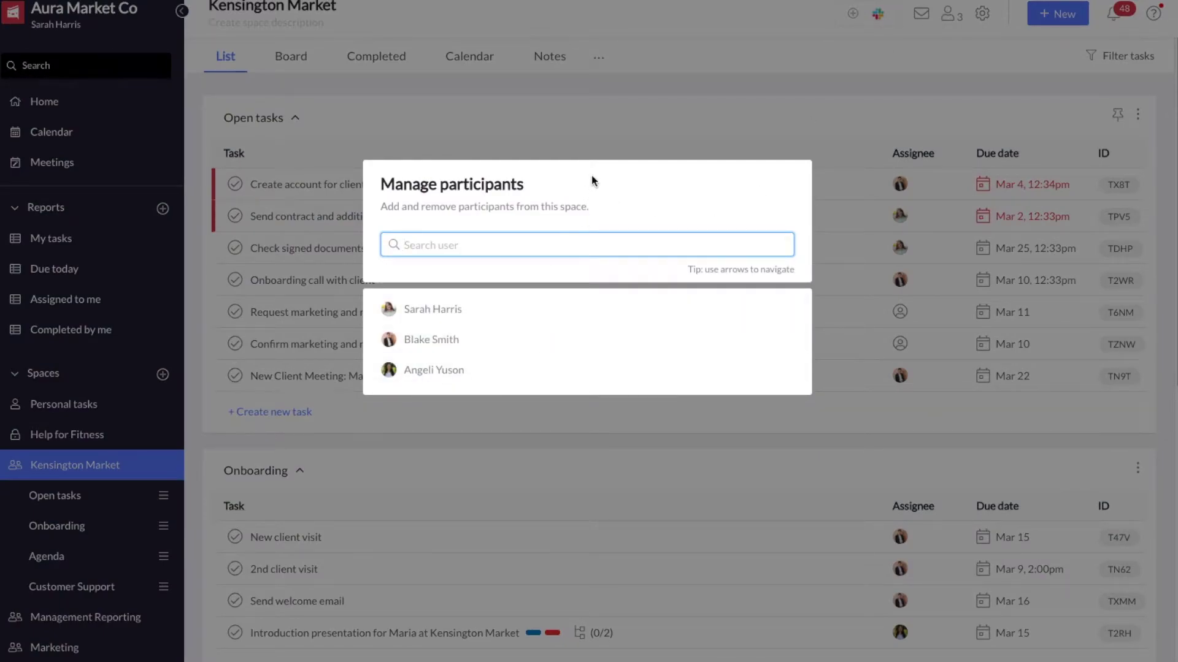
click(661, 111)
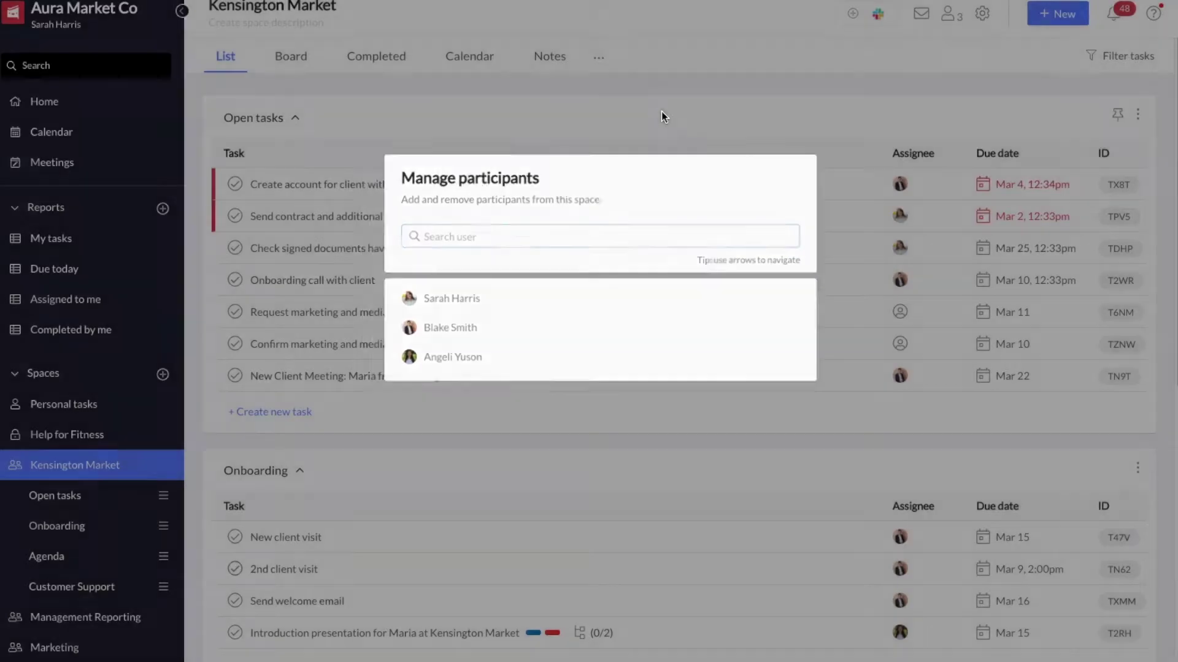
scroll(97, 399, down, 4)
scroll(95, 405, down, 1)
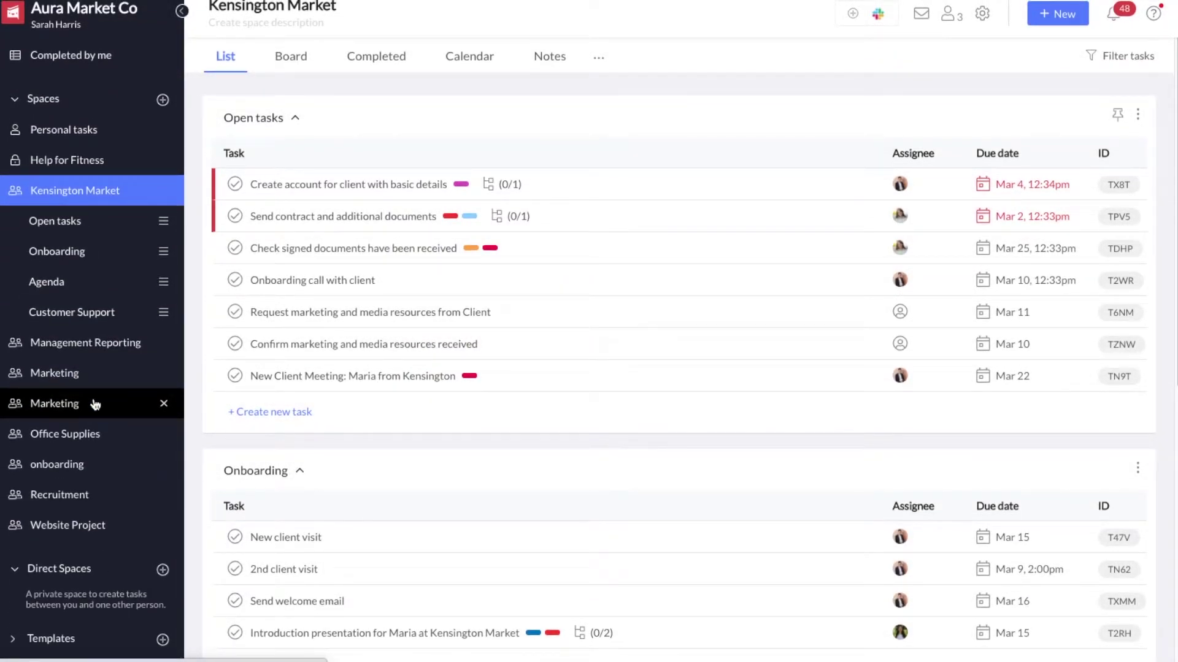
click(87, 172)
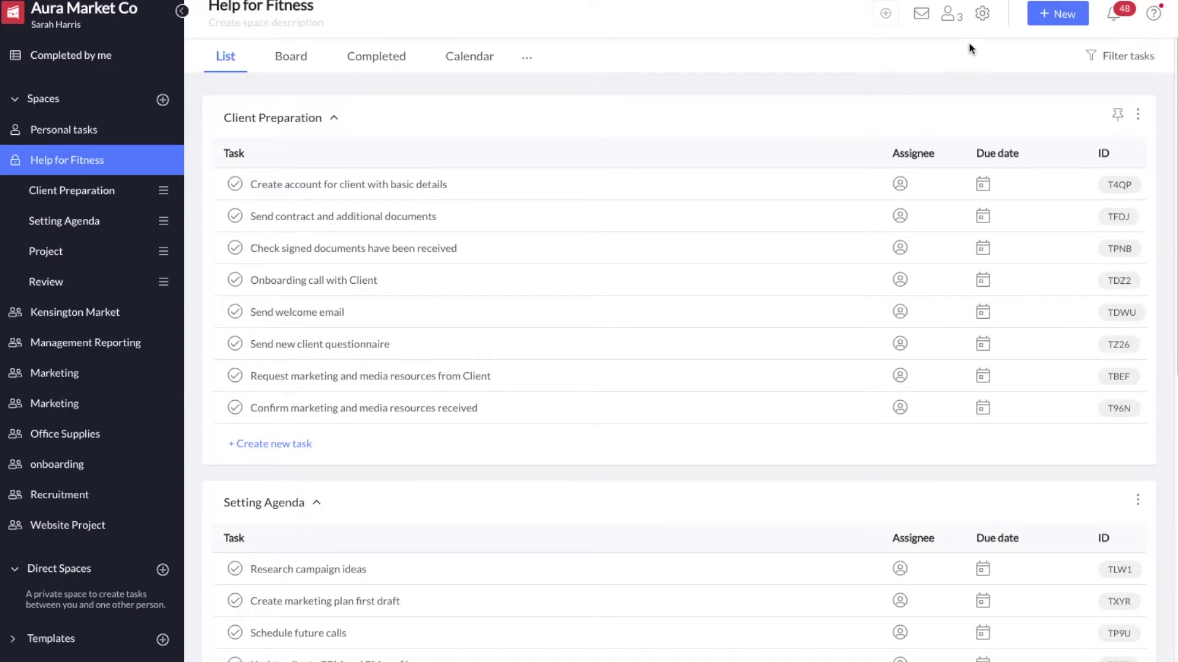
click(949, 14)
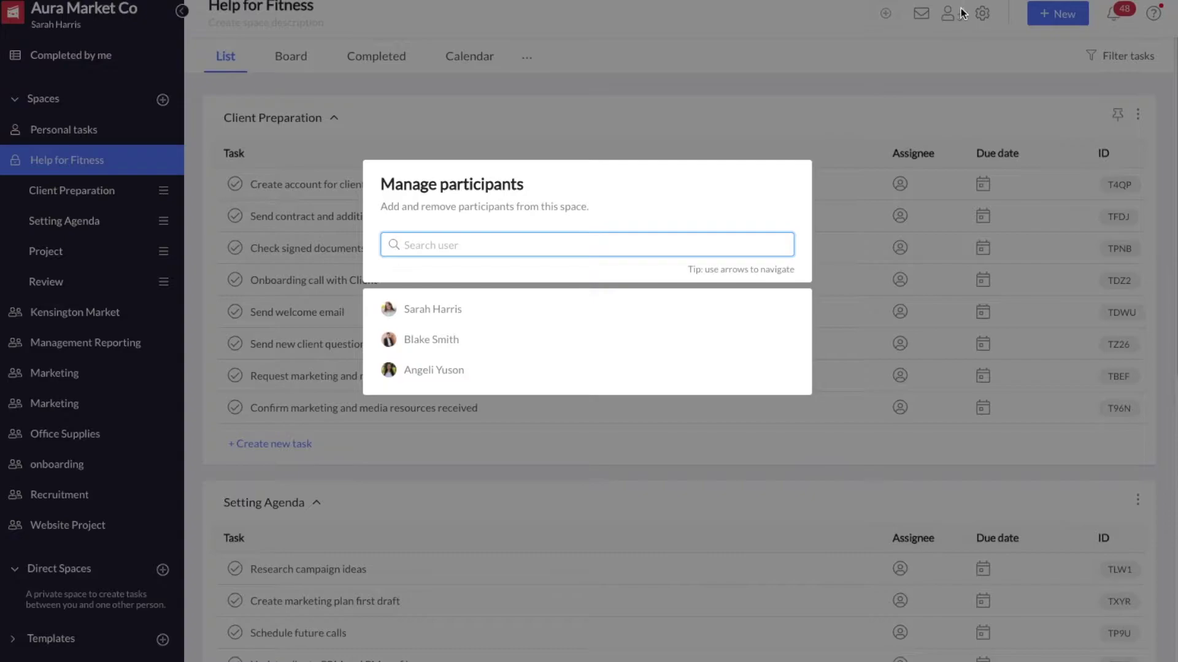
click(858, 79)
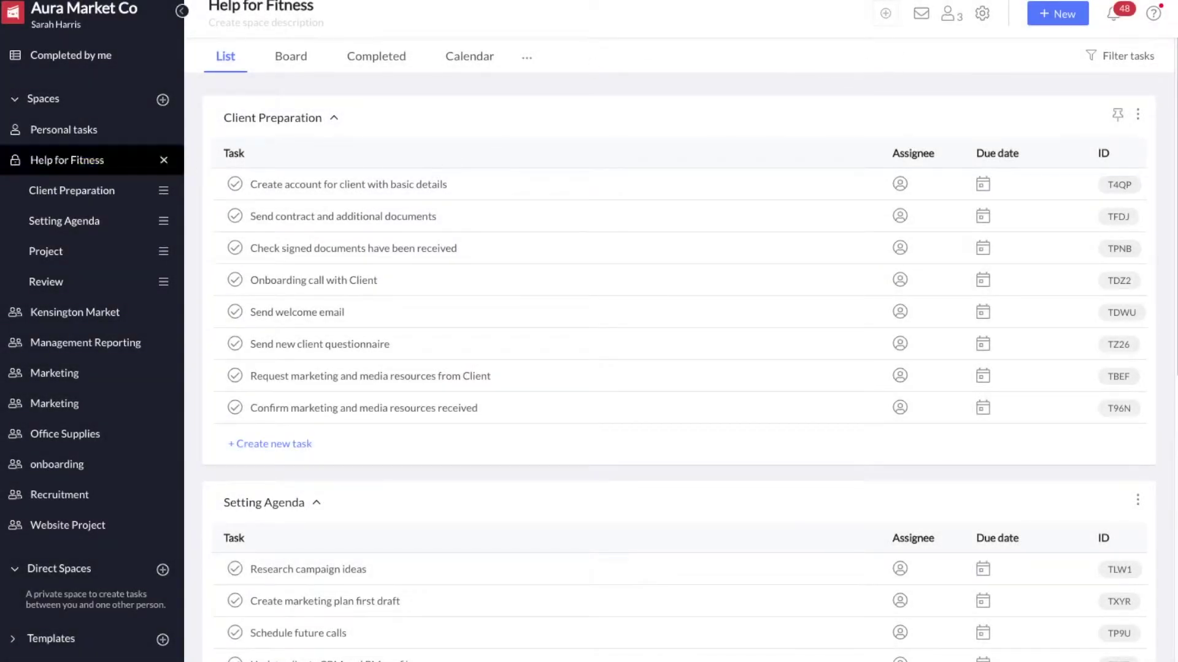
mouse_move(66, 160)
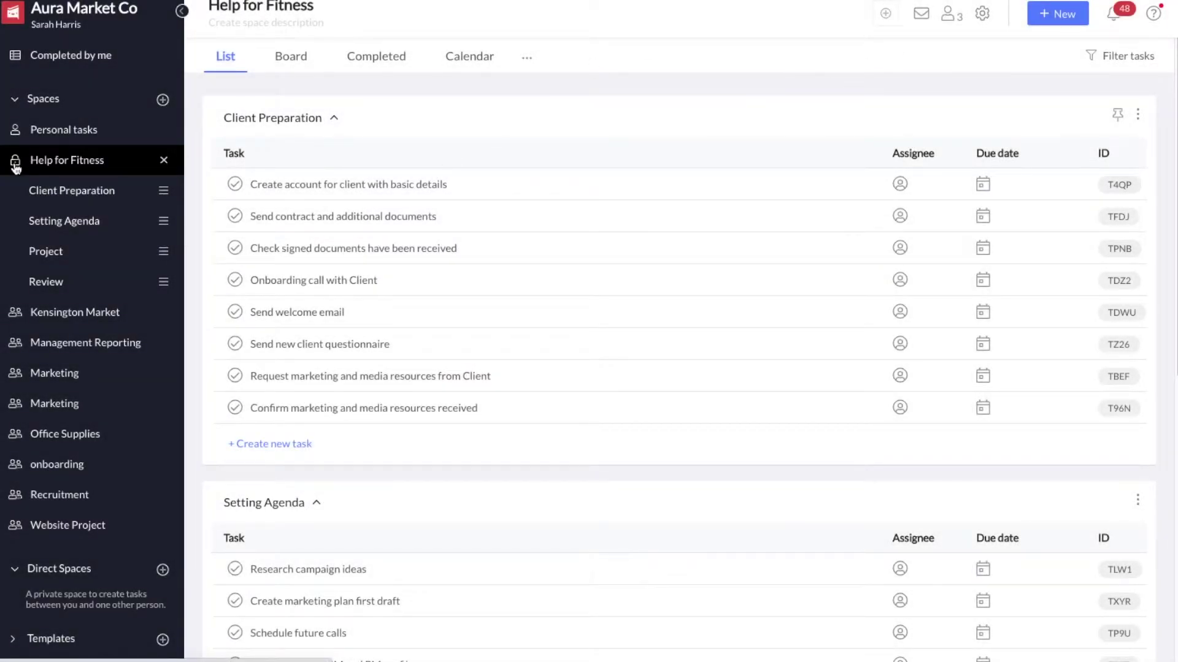
click(15, 164)
scroll(15, 167, up, 1)
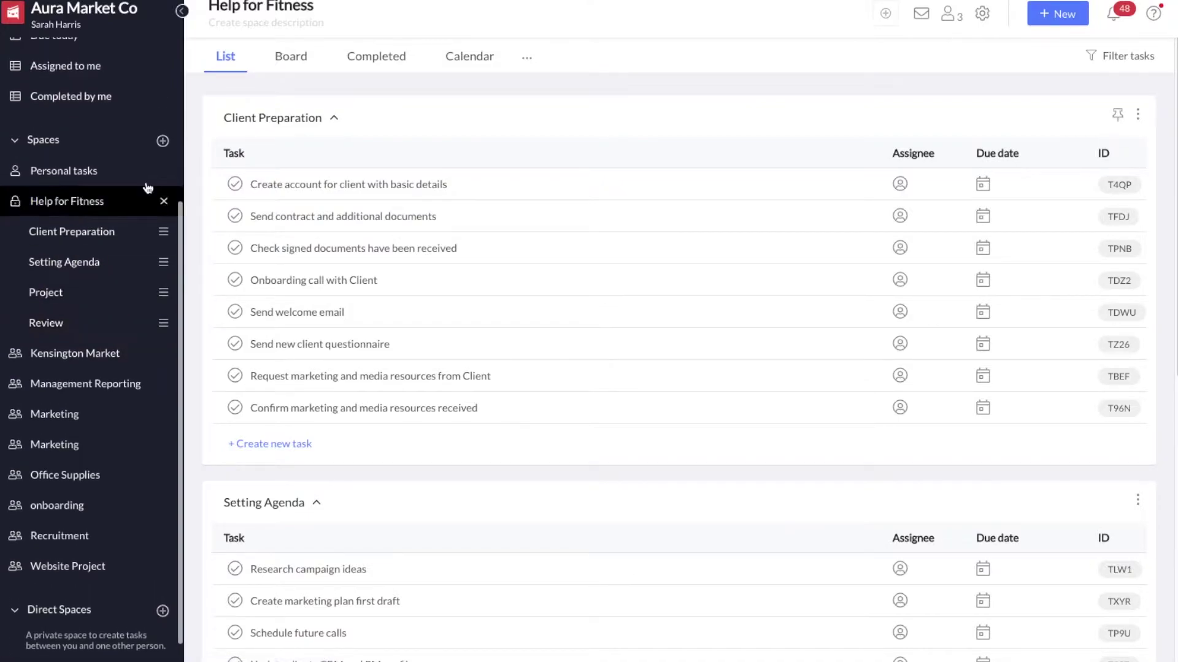
click(162, 142)
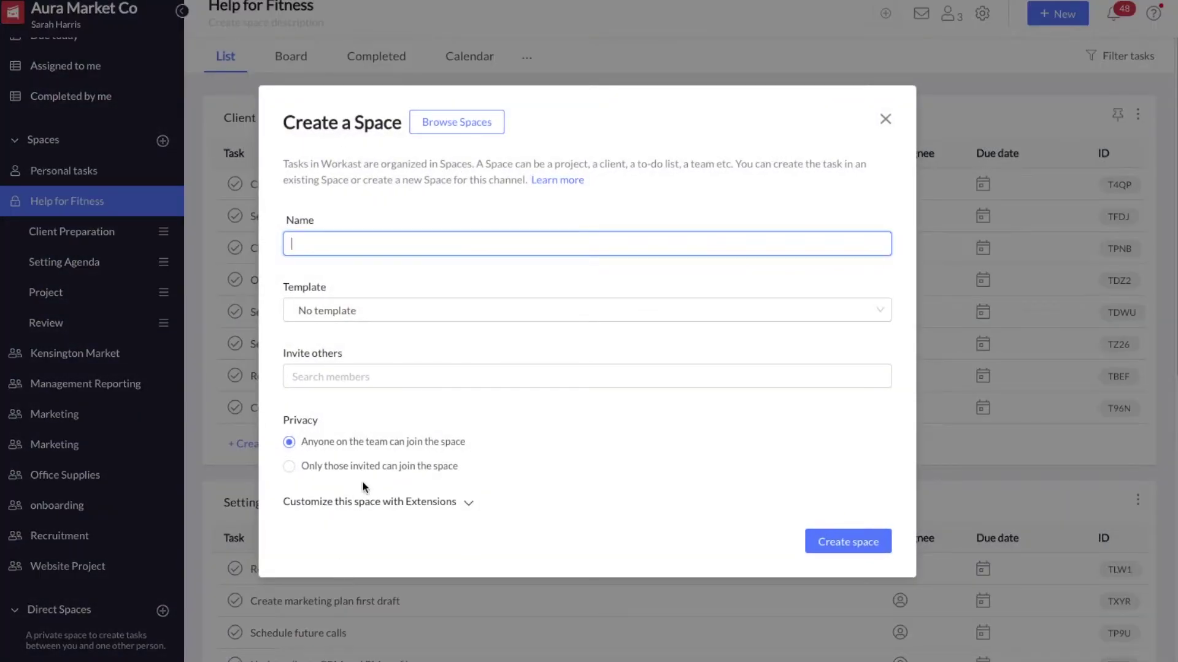
click(319, 466)
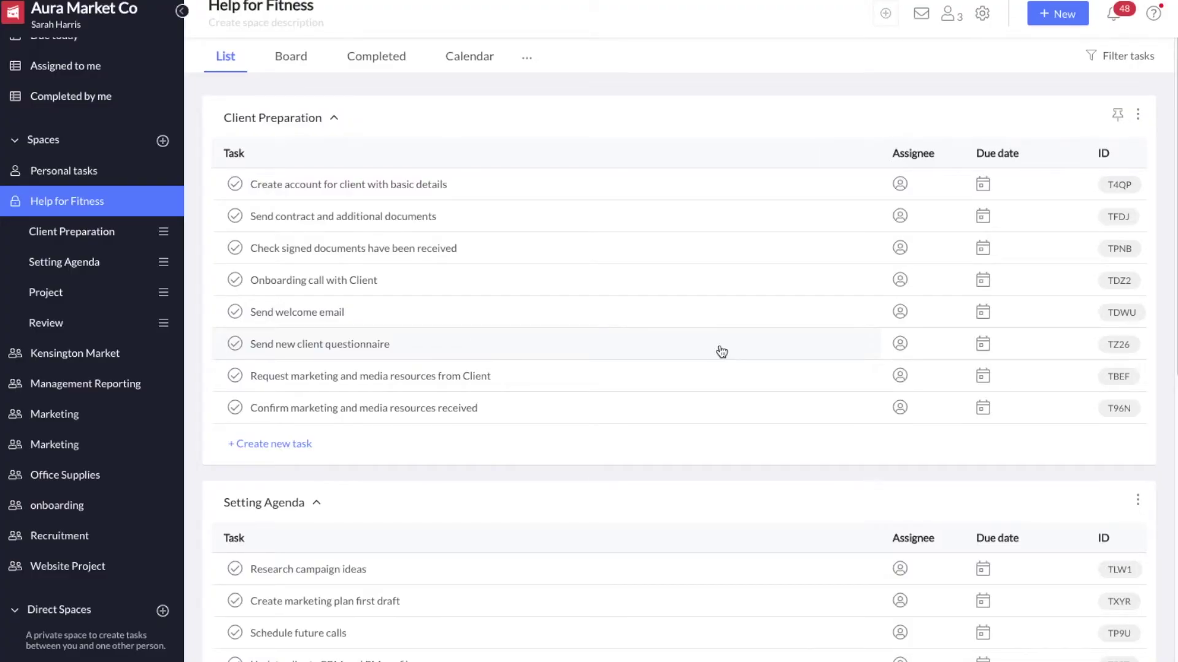
mouse_move(55, 444)
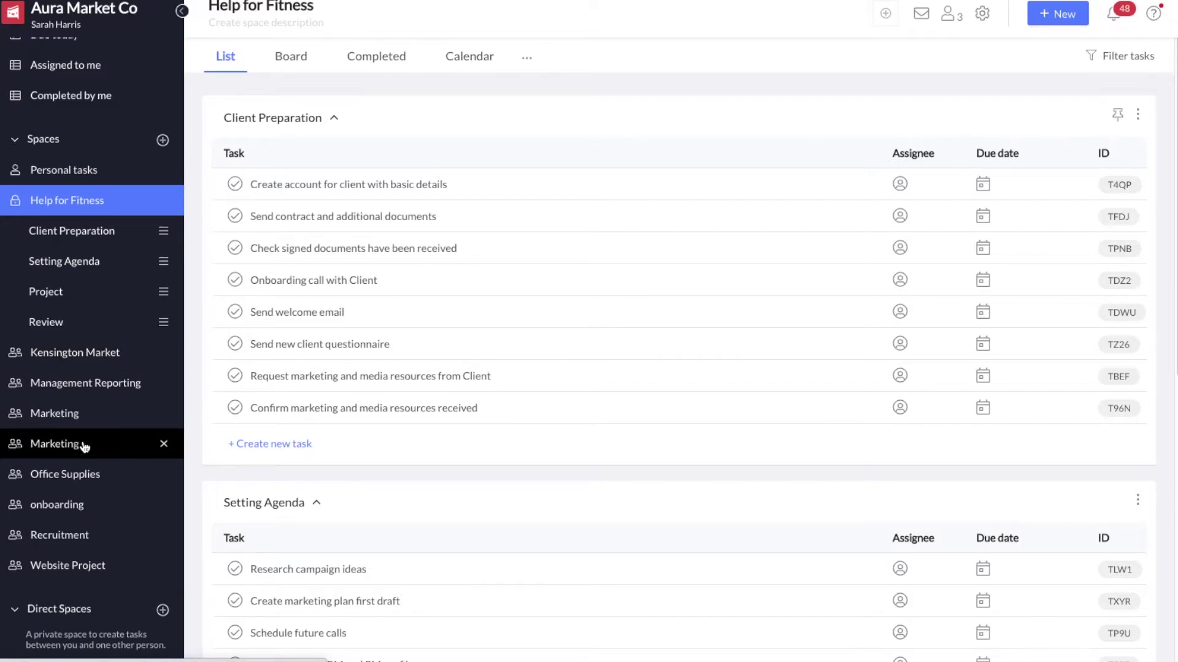
scroll(82, 446, down, 1)
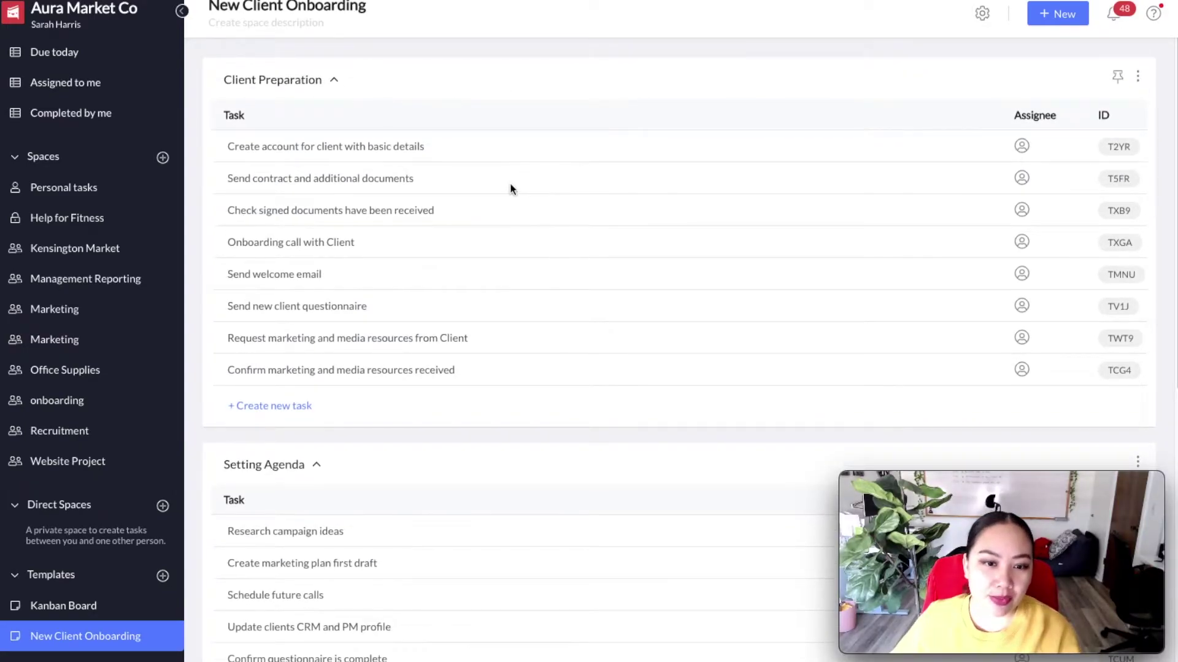
scroll(510, 190, down, 2)
scroll(295, 599, down, 3)
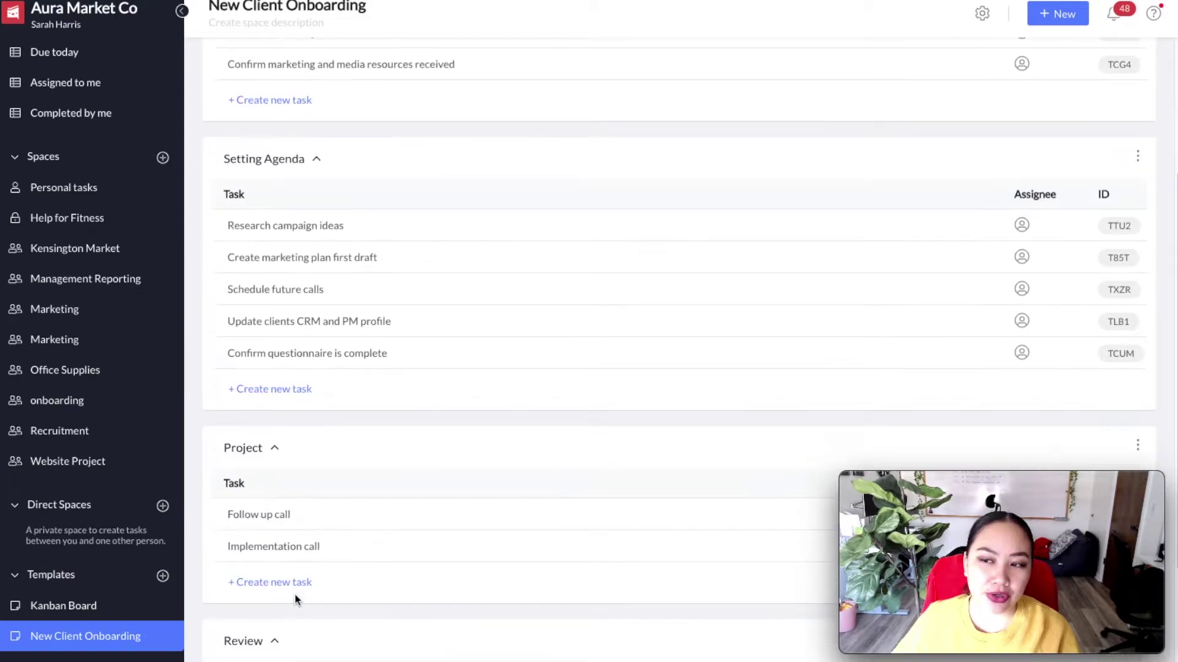
scroll(295, 599, up, 5)
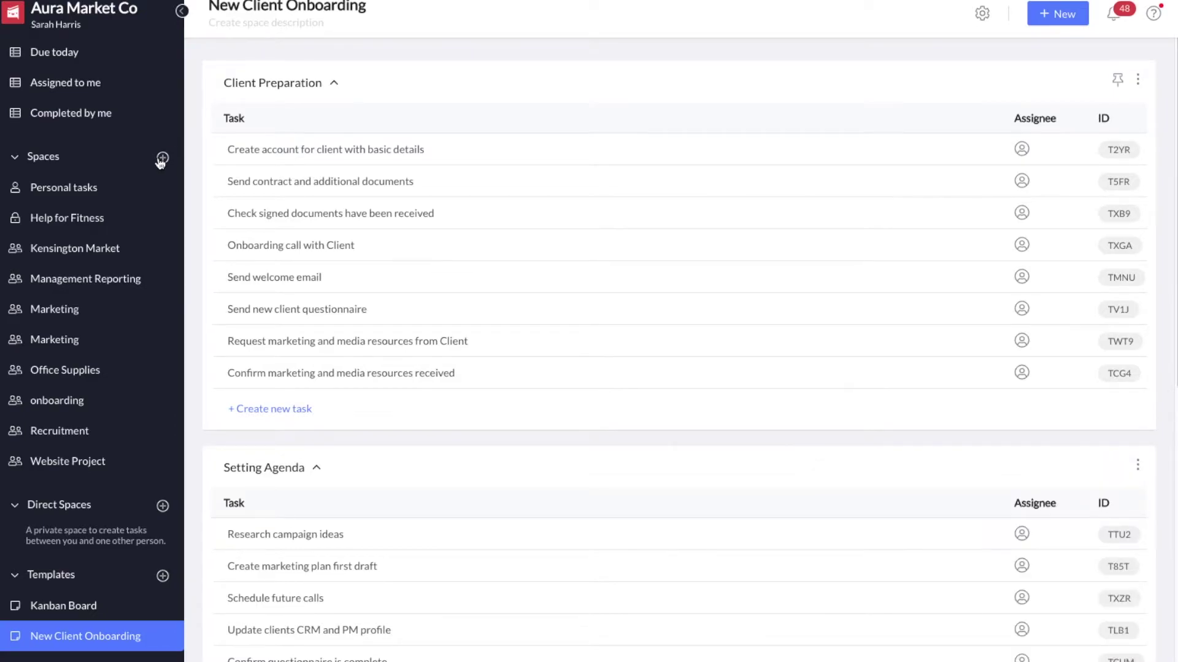
Start creating a new space, bringing up a blank Create a Space form.
click(162, 158)
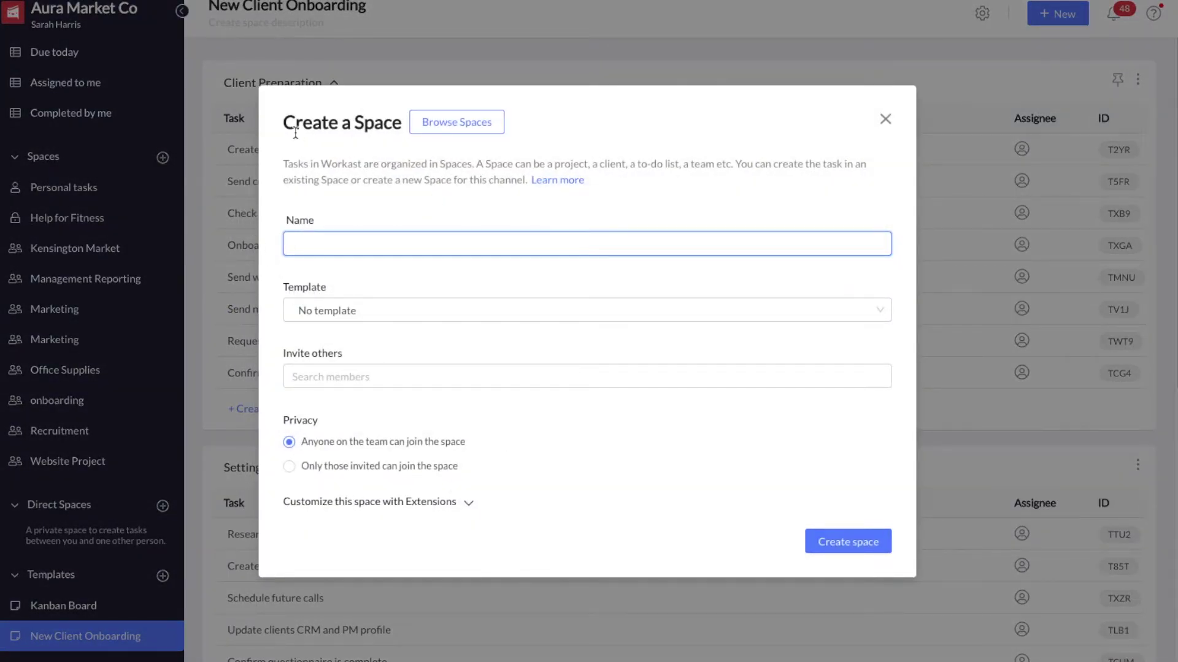
click(314, 309)
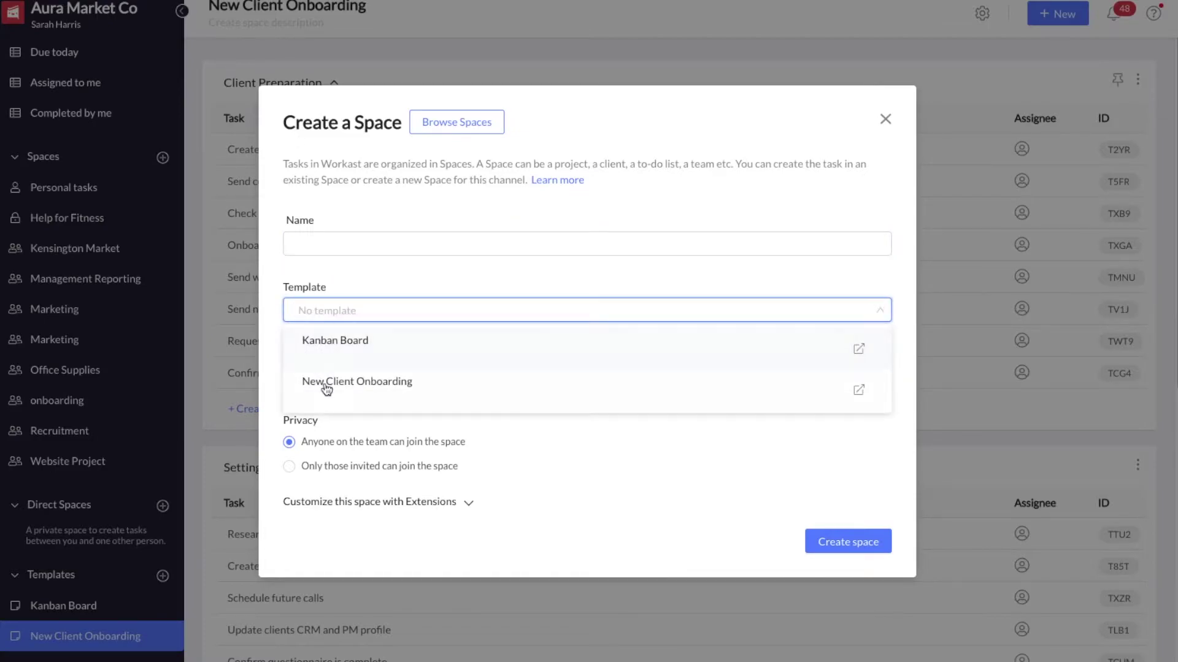
click(365, 289)
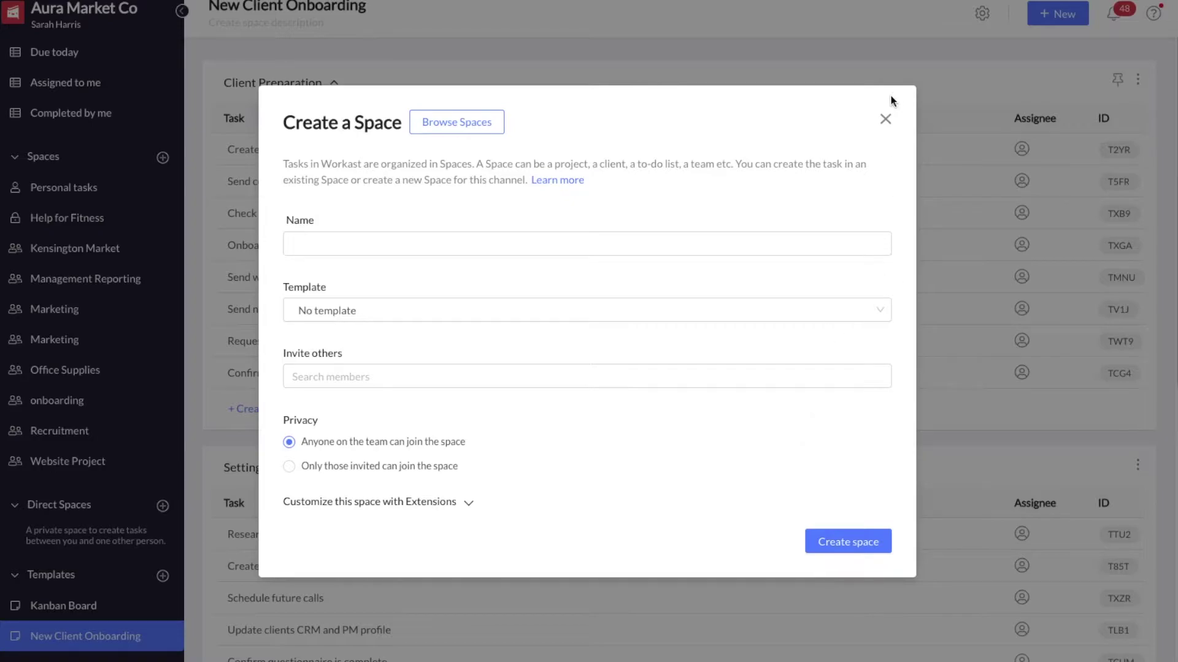
click(885, 119)
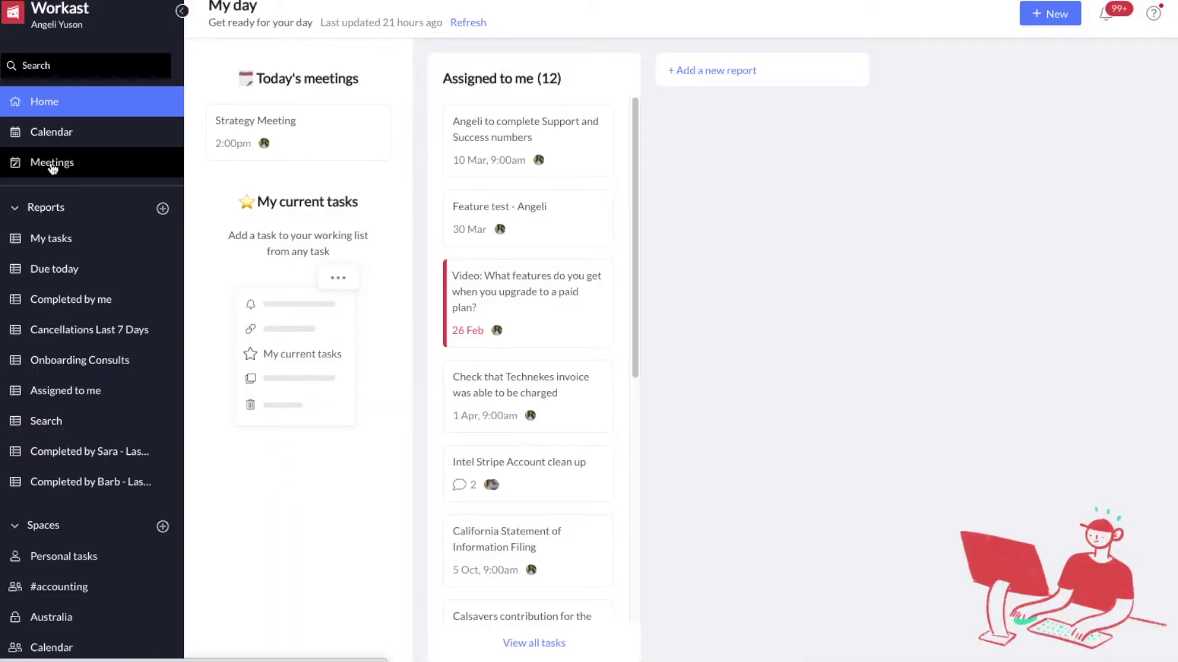
Go to the Meetings page from the sidebar.
click(52, 165)
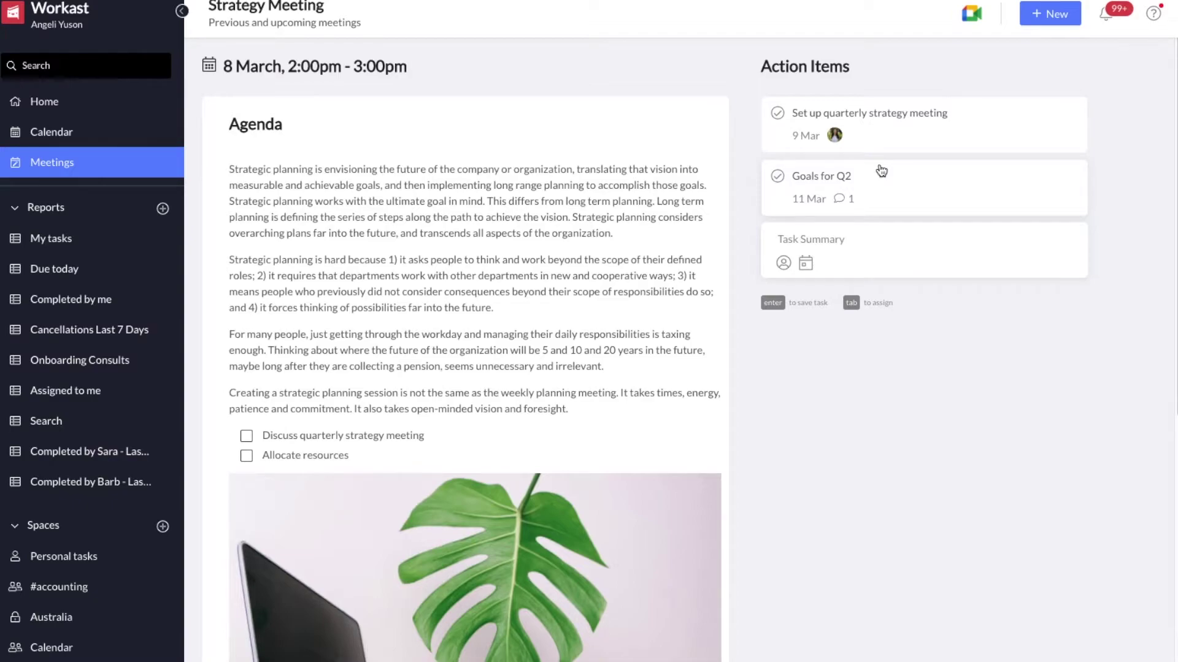
View the Google Meet options for joining the meeting's video call.
click(973, 21)
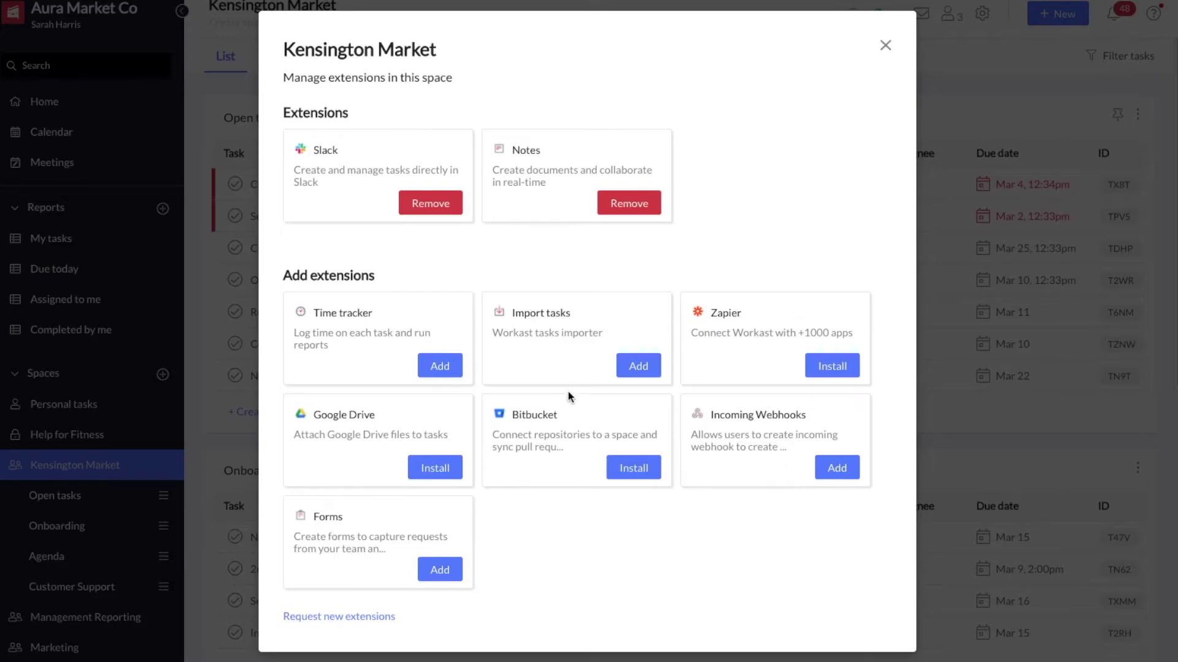
Add the Time tracker extension to Kensington Market and view the 'Check signed documents have been received' task.
click(420, 363)
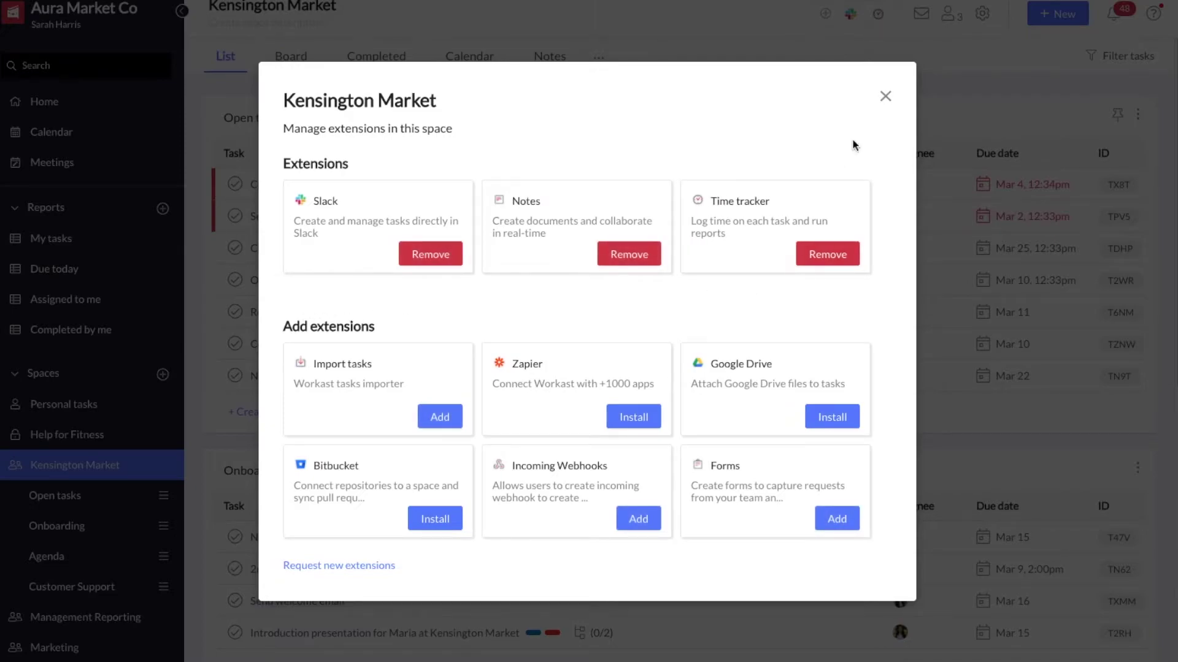
click(886, 97)
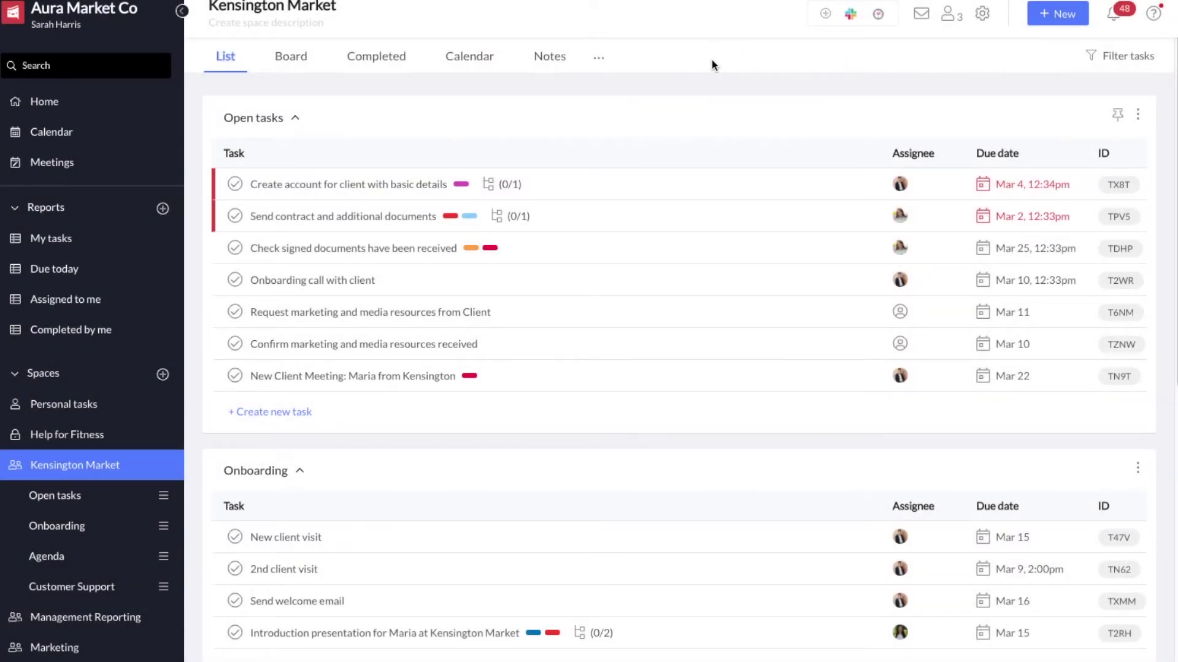
click(596, 253)
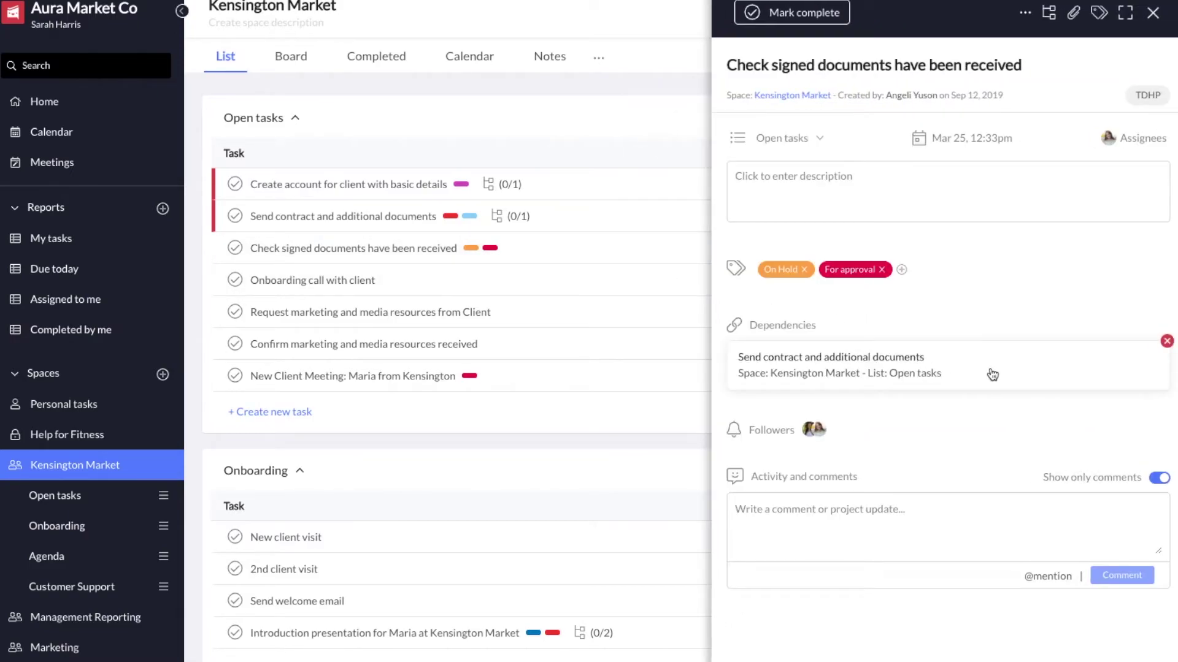
Log 1 hour on 'Onboarding call with client' with a comment about onboarding call preparation.
click(1152, 13)
scroll(409, 476, down, 2)
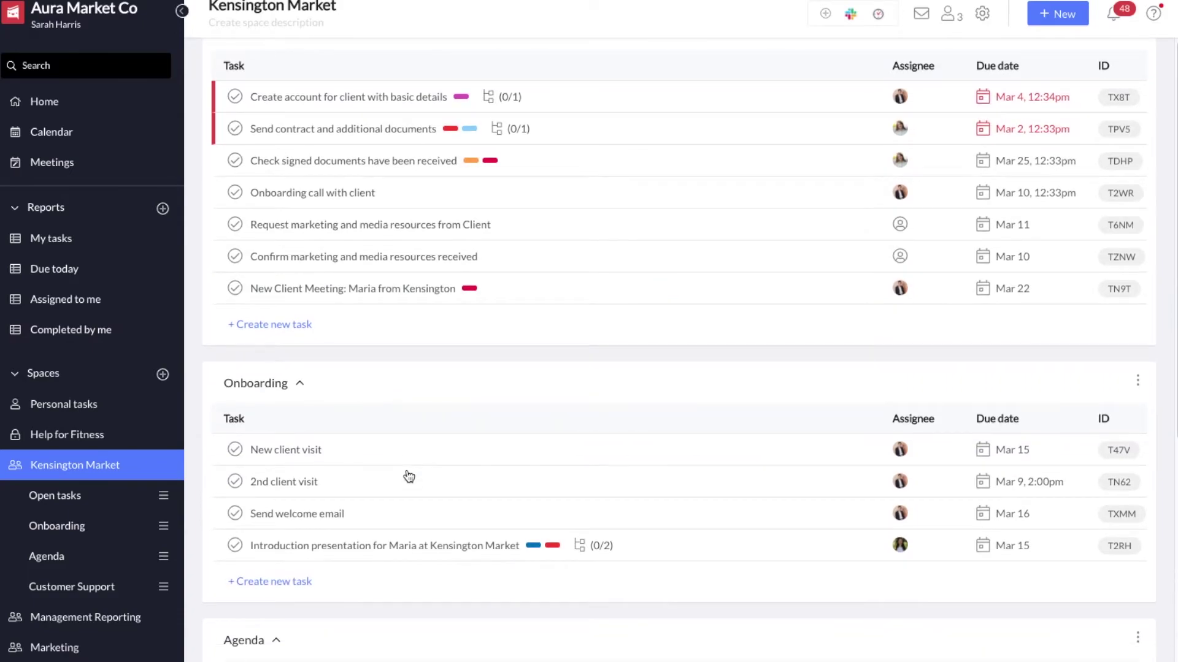
scroll(364, 520, up, 2)
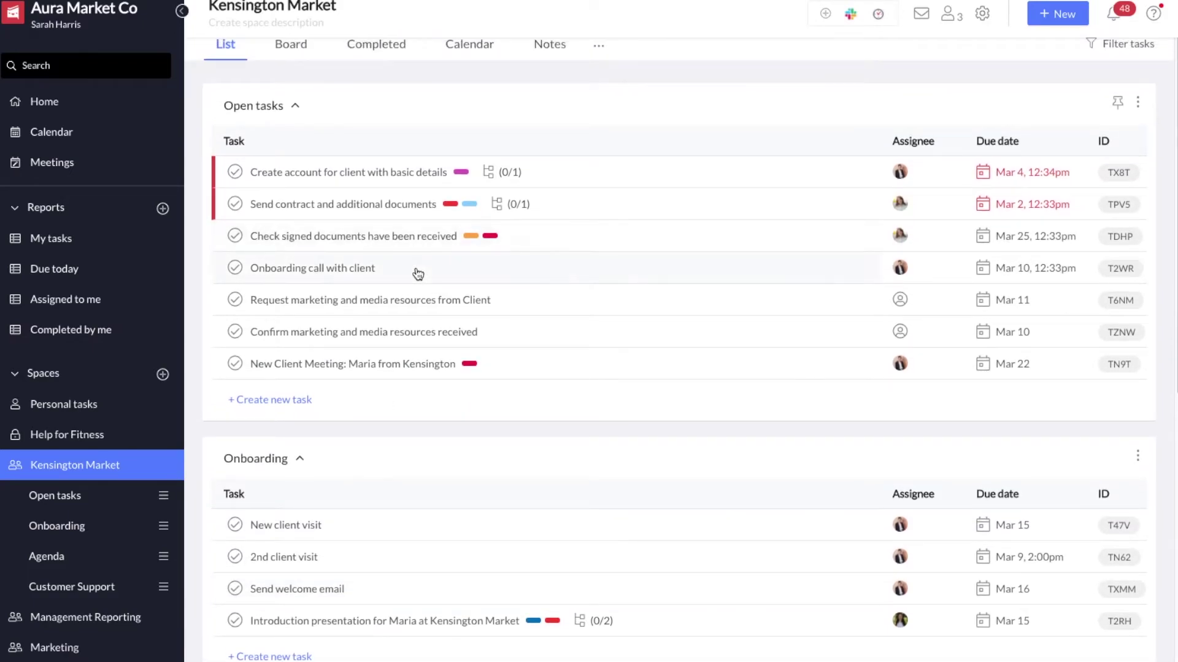
click(414, 270)
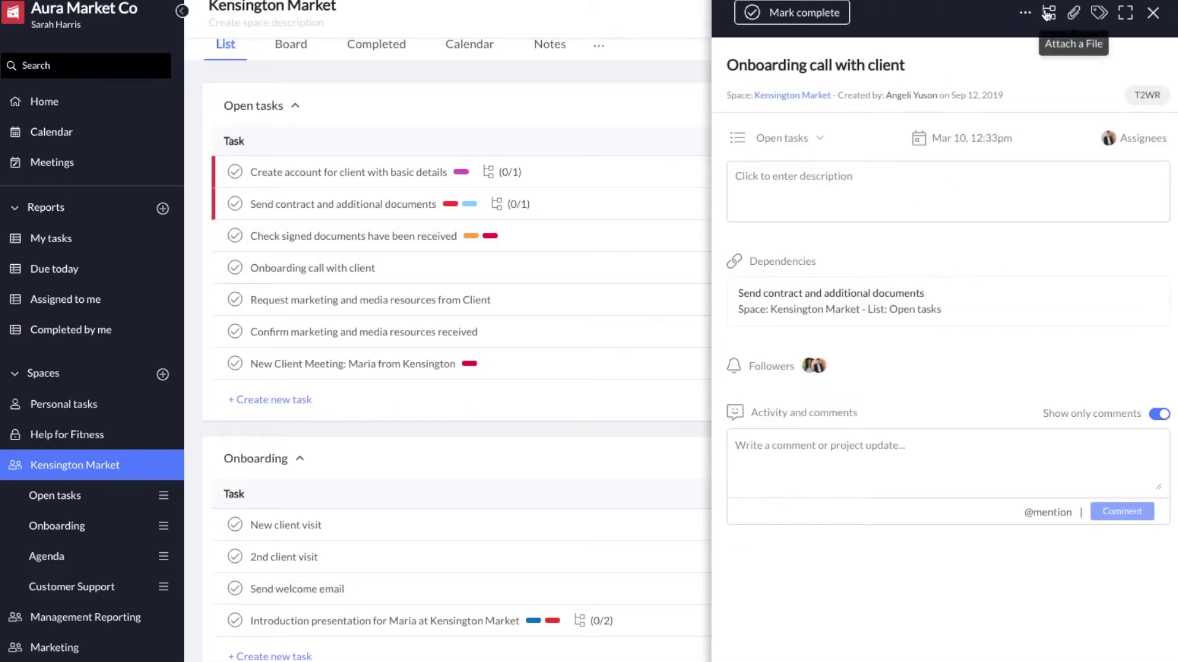
click(1023, 13)
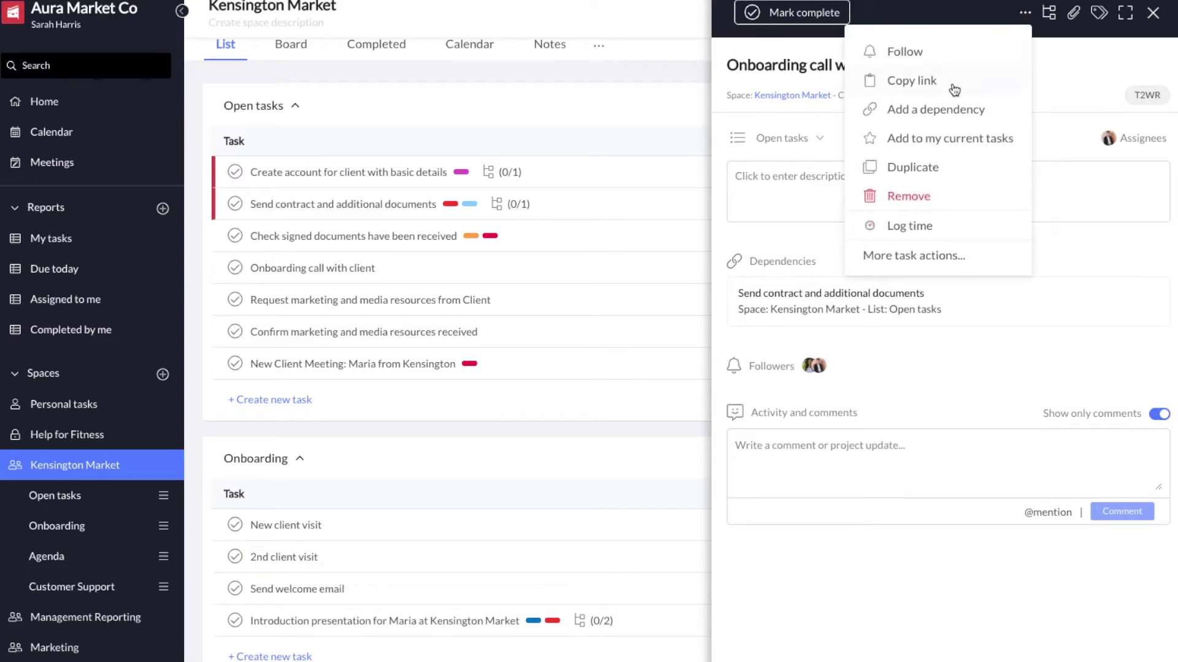
click(923, 230)
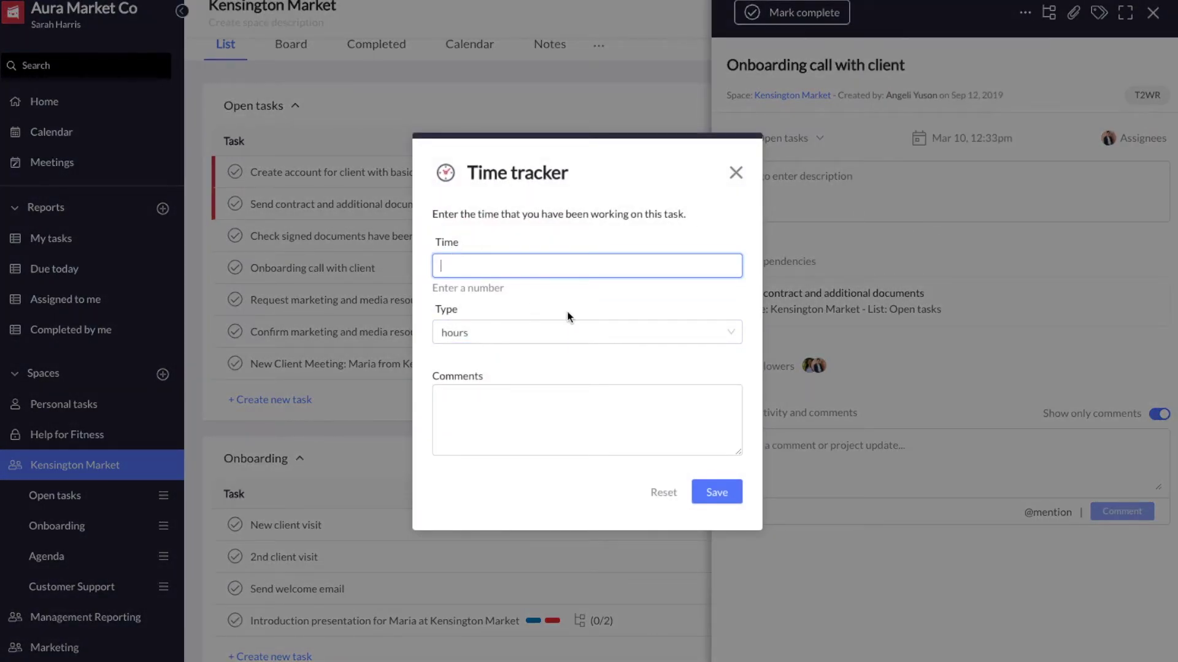
text(1)
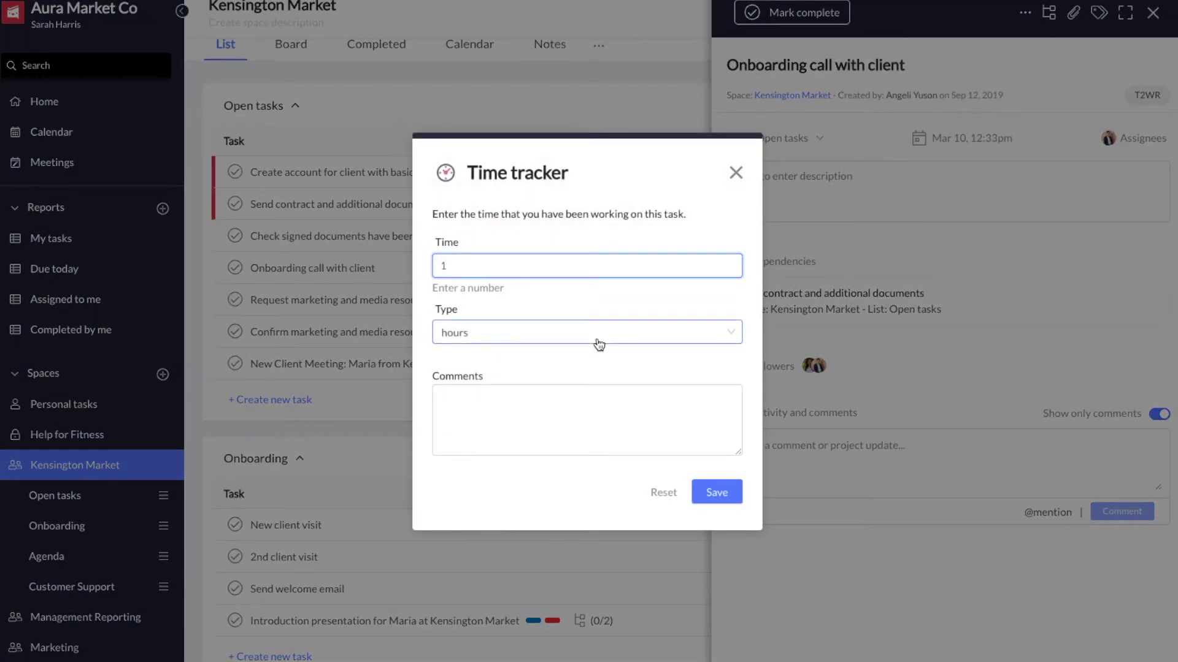
click(501, 442)
text(Prepa)
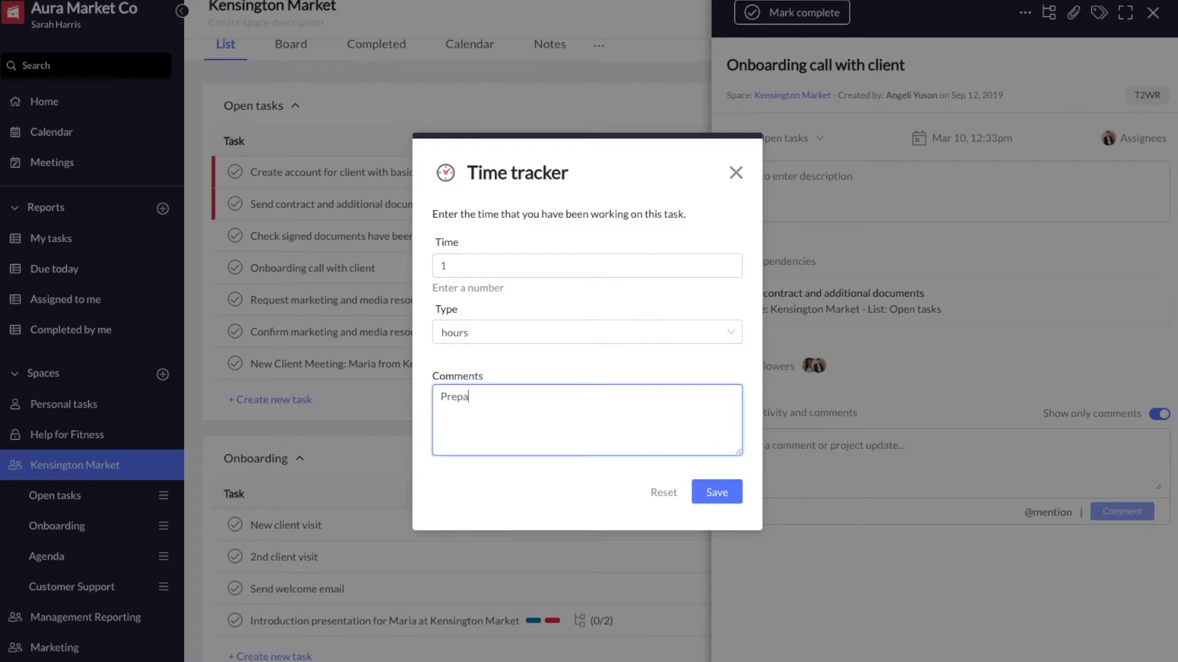
text(ration for )
text(onboarding call)
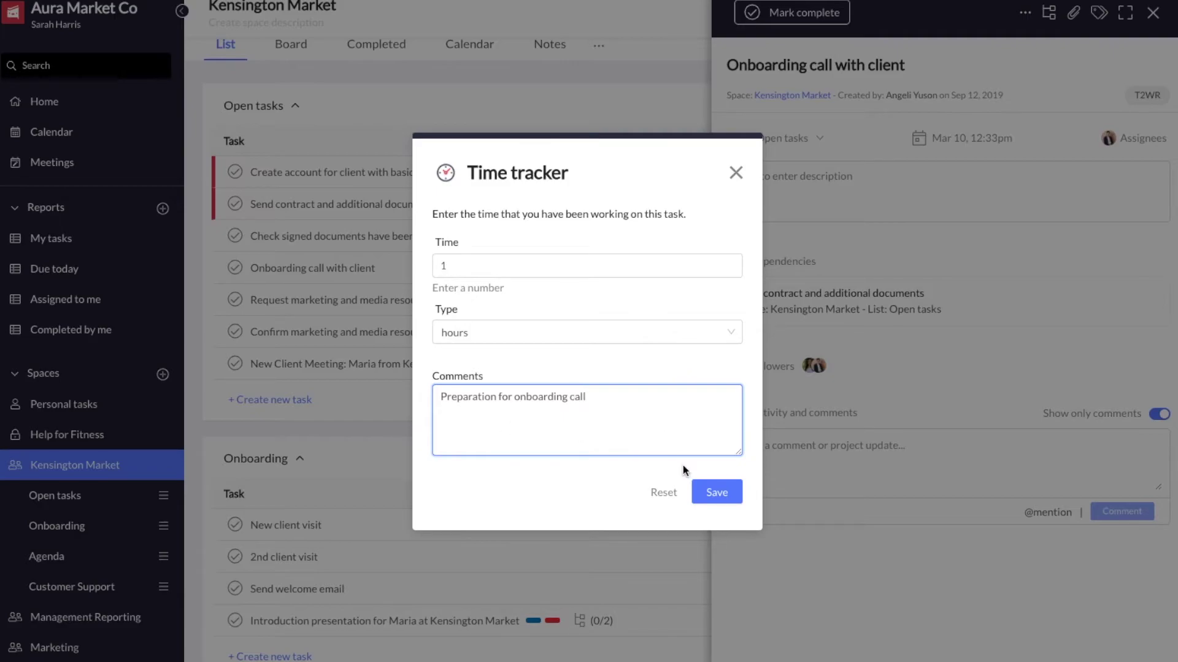
click(709, 490)
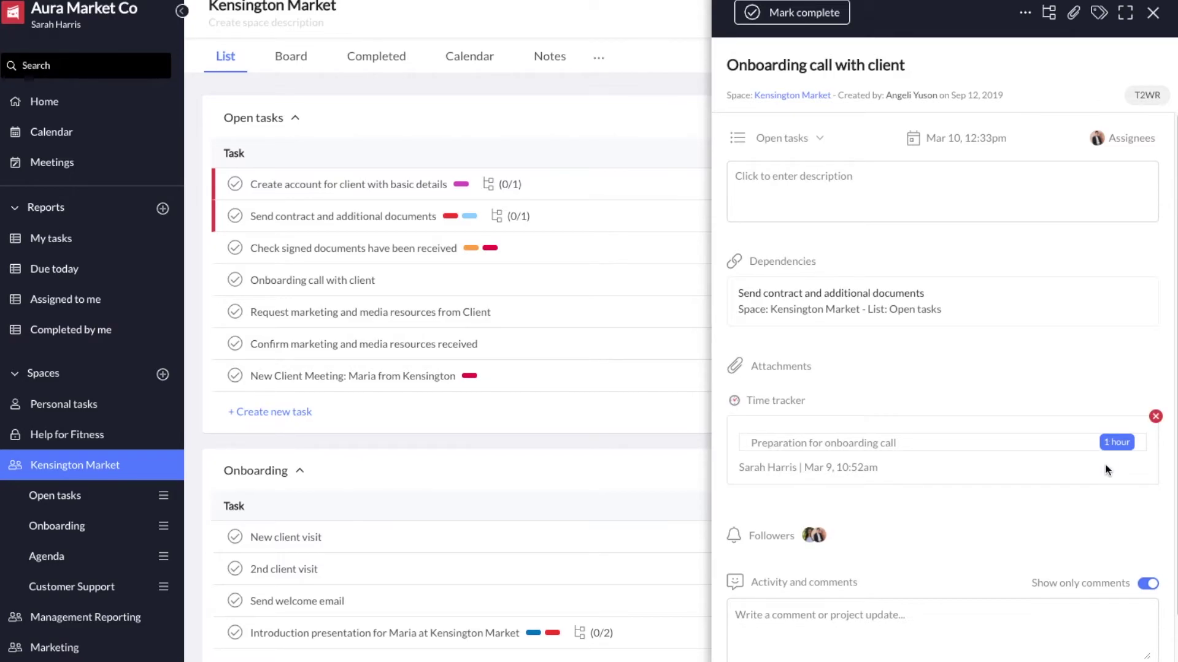
Leave the task and bring up the space's time tracking report.
click(1153, 13)
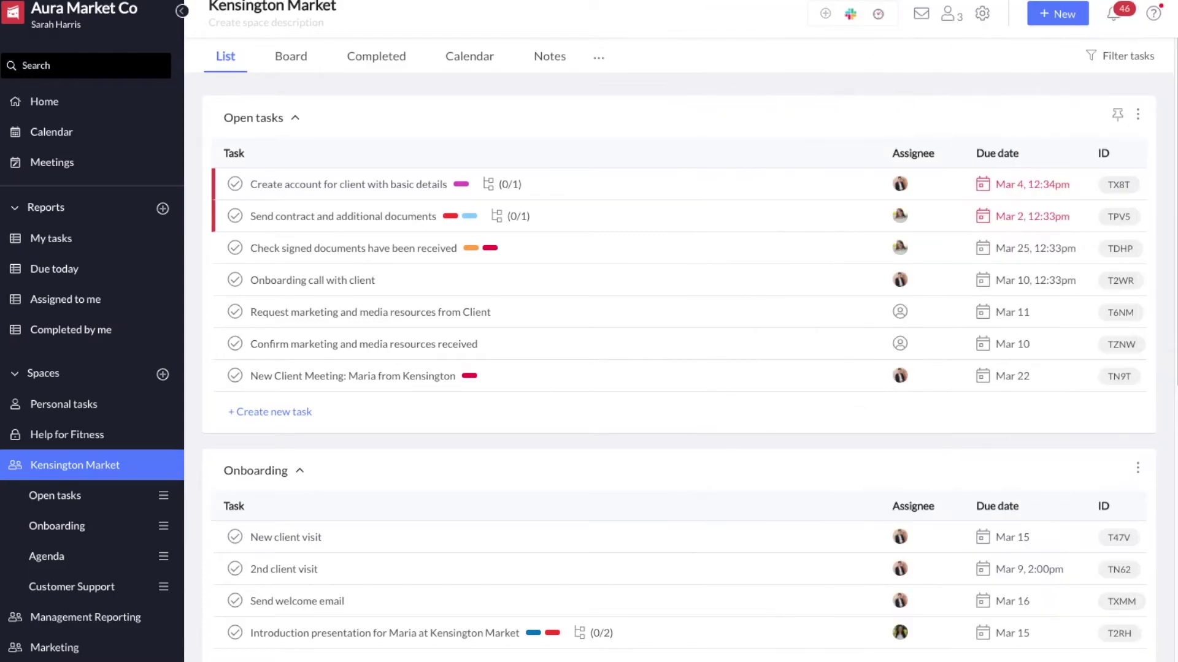
click(882, 21)
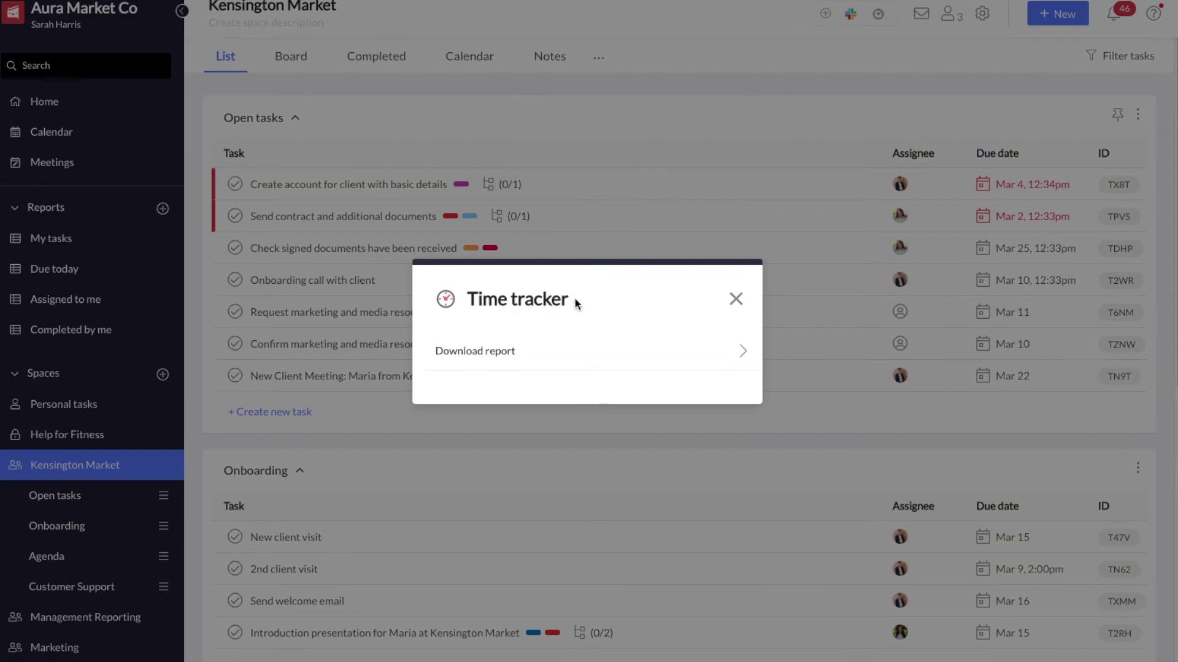
Review the time tracker's report download form, keeping Kensington Market as its space.
click(679, 358)
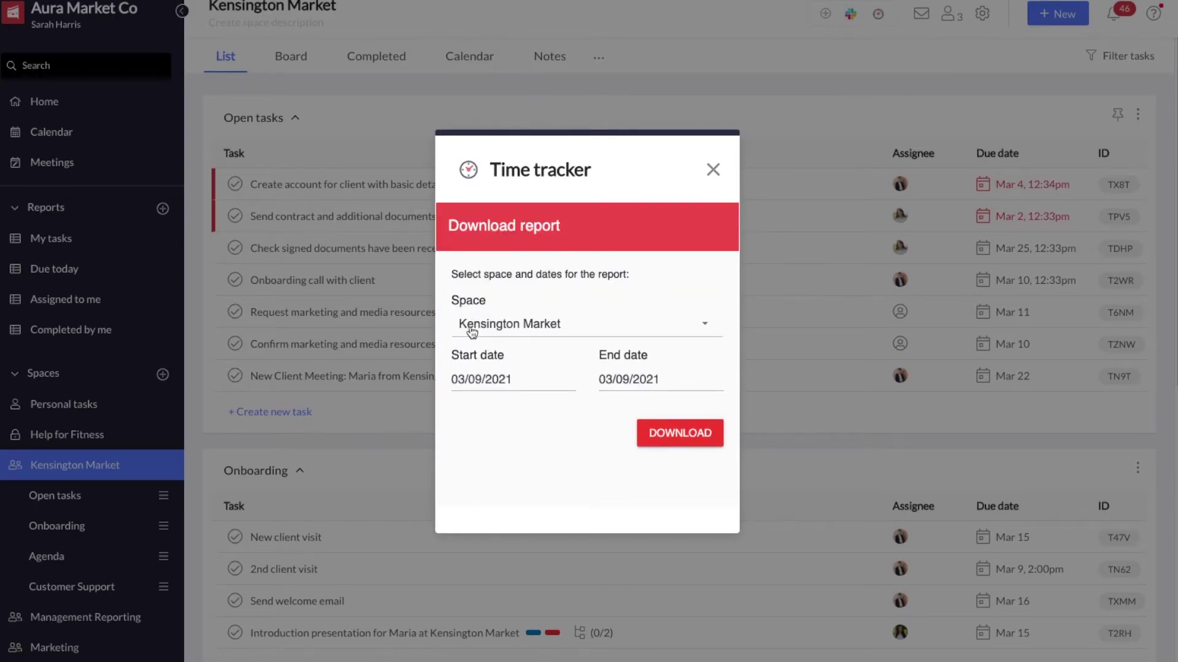
click(520, 328)
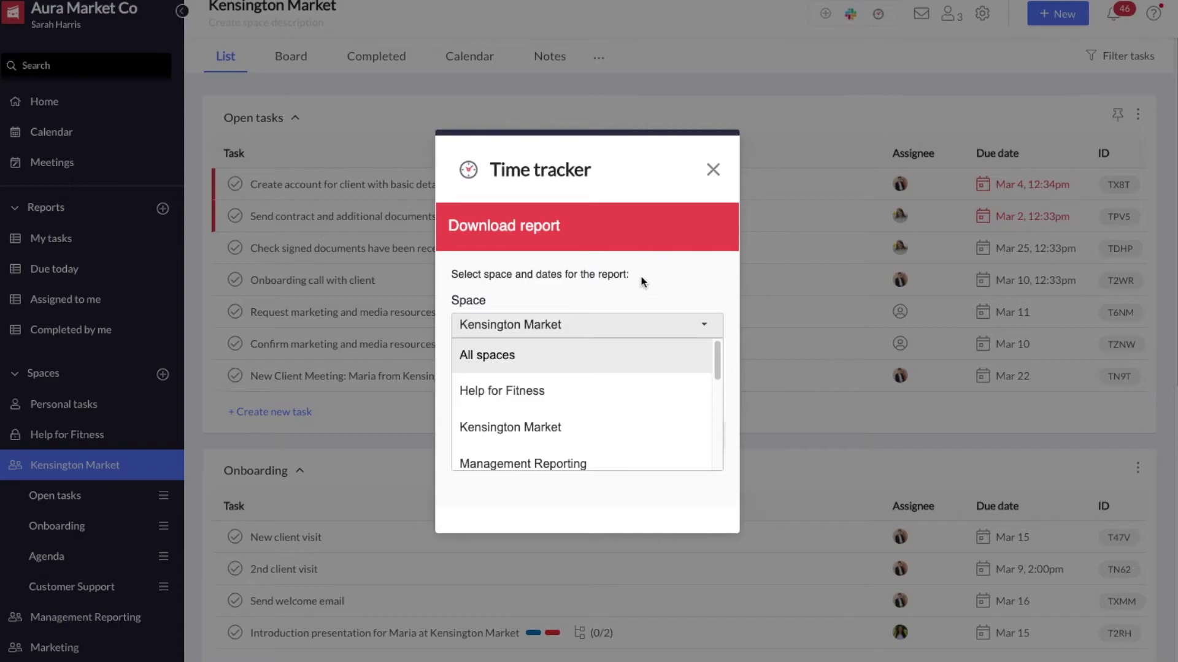
click(644, 283)
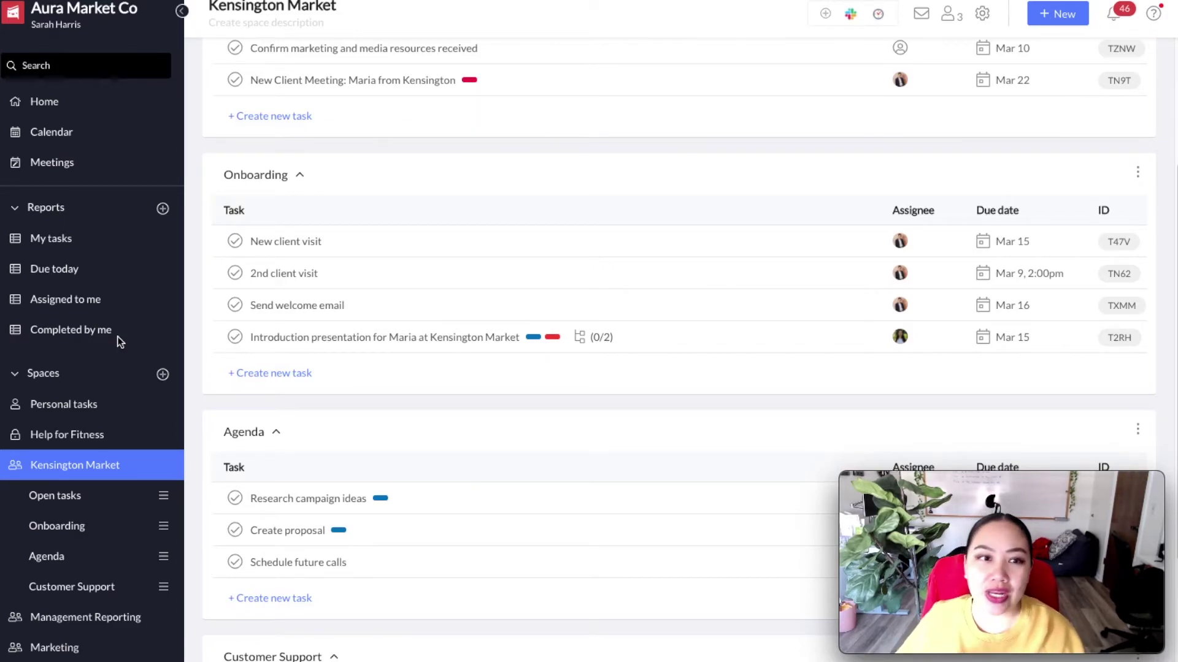
Start a new custom report filtered to tasks assigned to the first teammate, Blake.
click(163, 209)
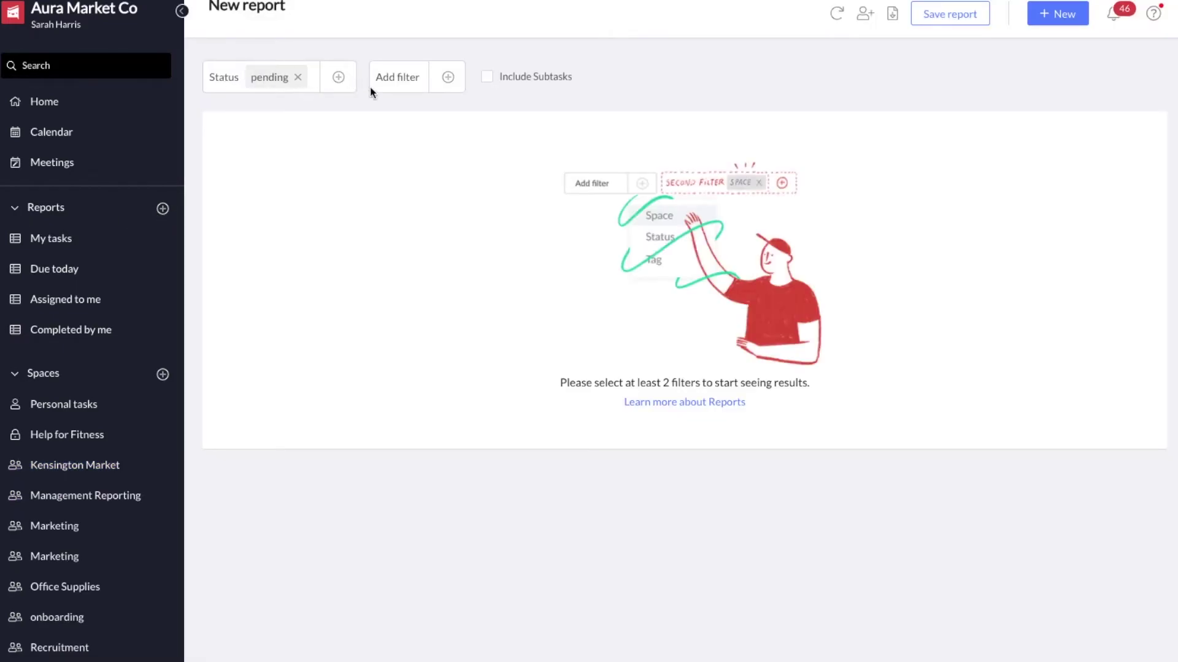
click(449, 81)
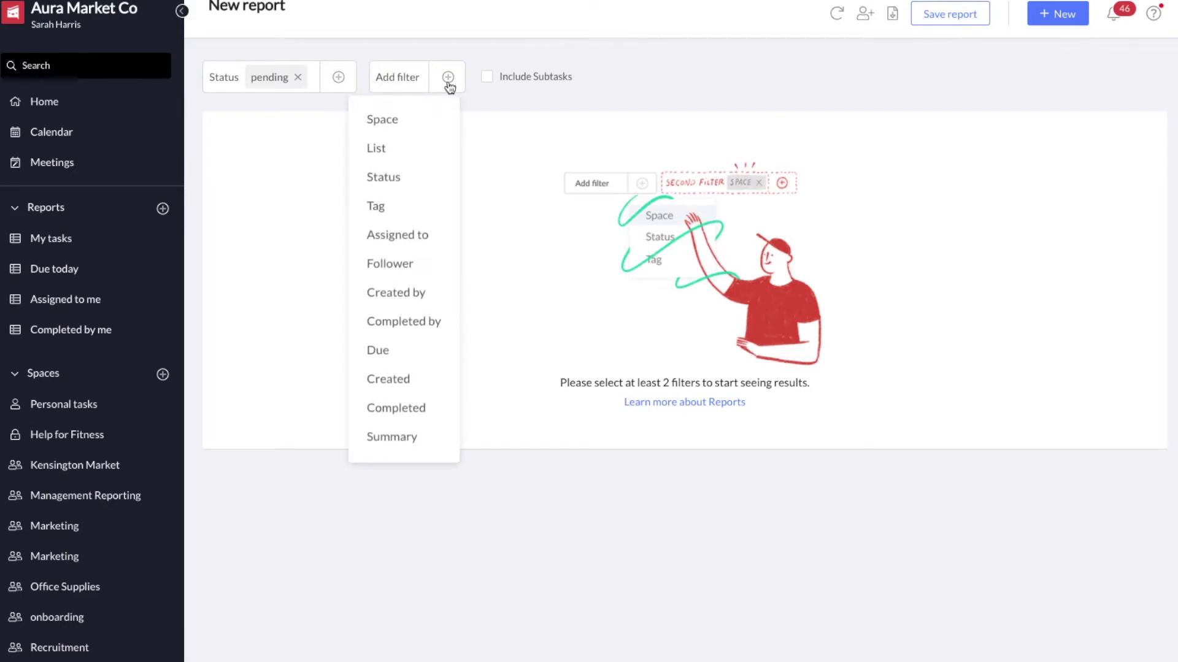
click(409, 238)
click(337, 144)
text(blake)
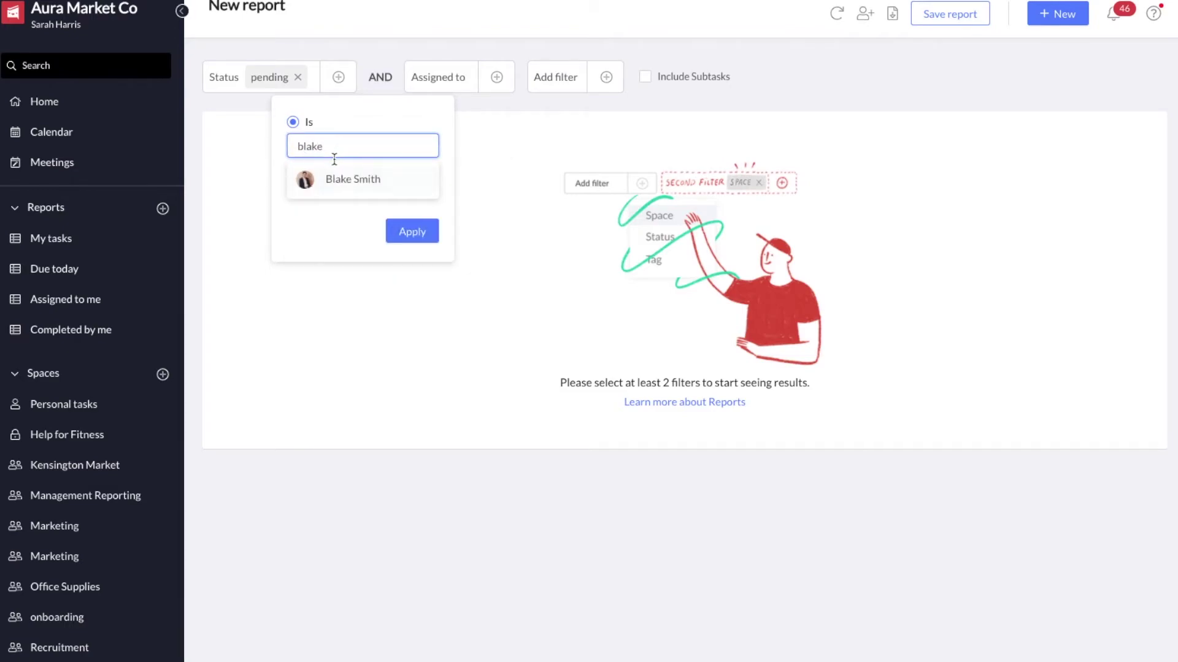
click(334, 180)
click(409, 236)
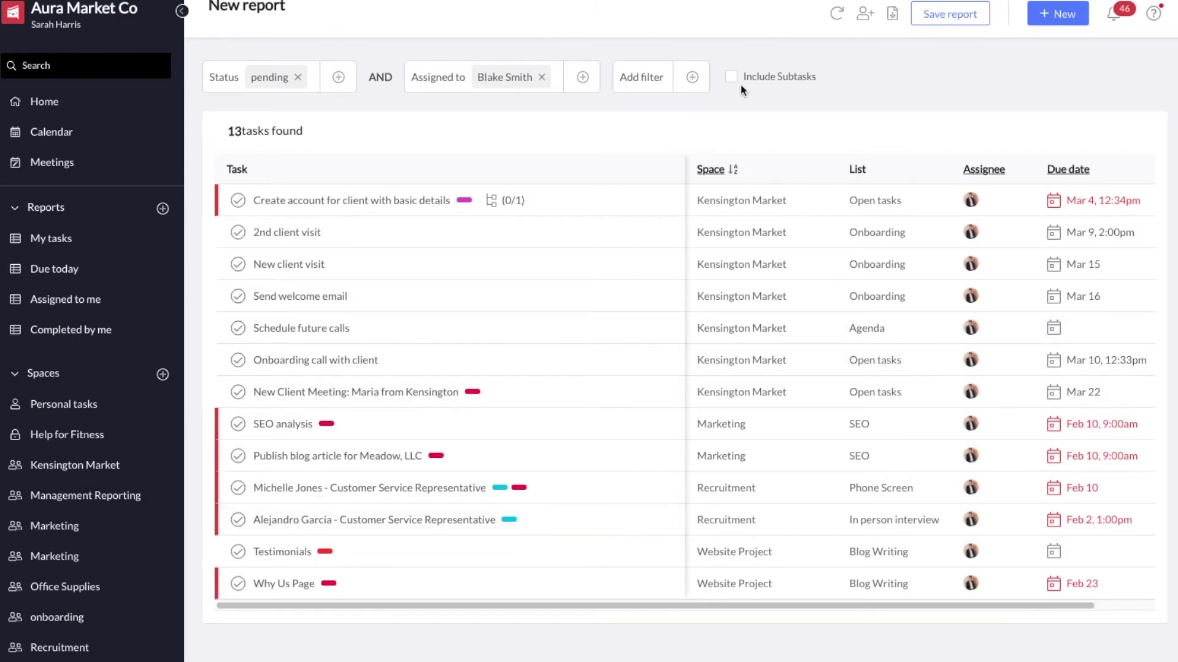
Add an OR condition so the report also includes tasks assigned to Sarah.
click(580, 79)
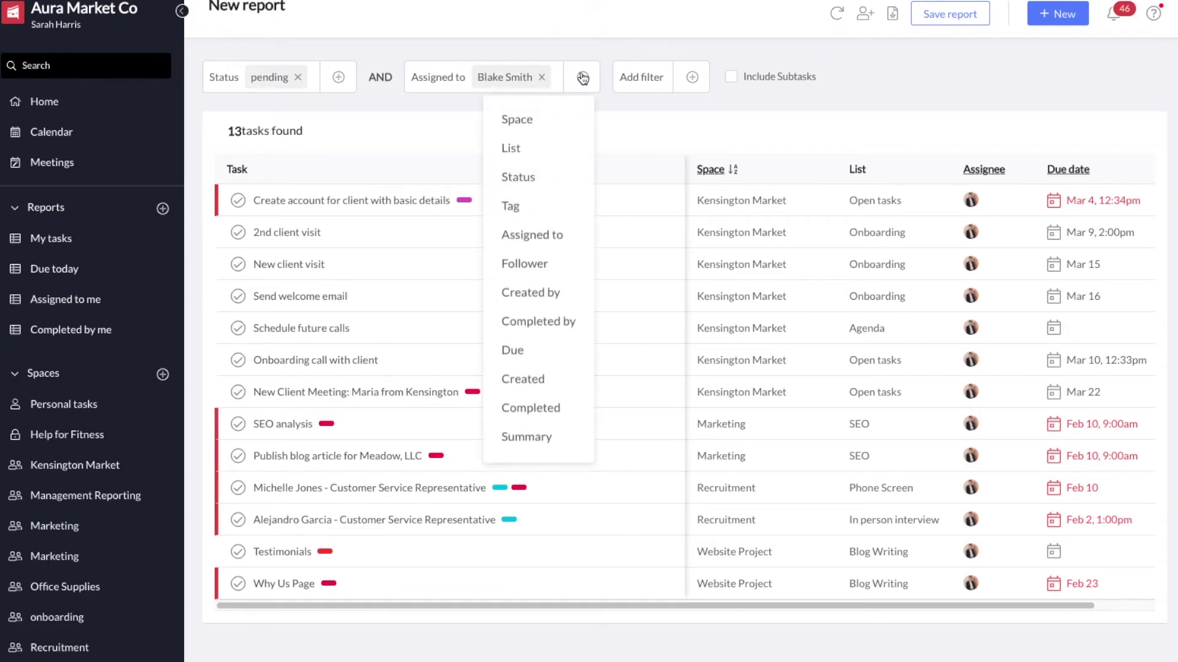
click(531, 235)
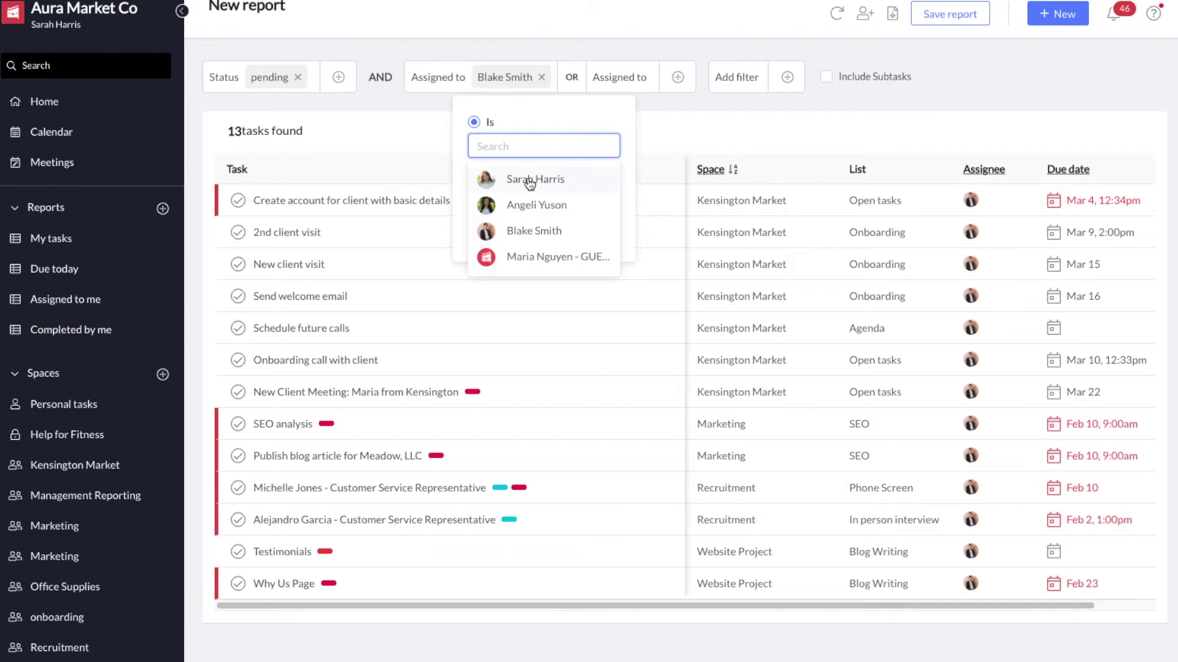
click(528, 183)
click(593, 231)
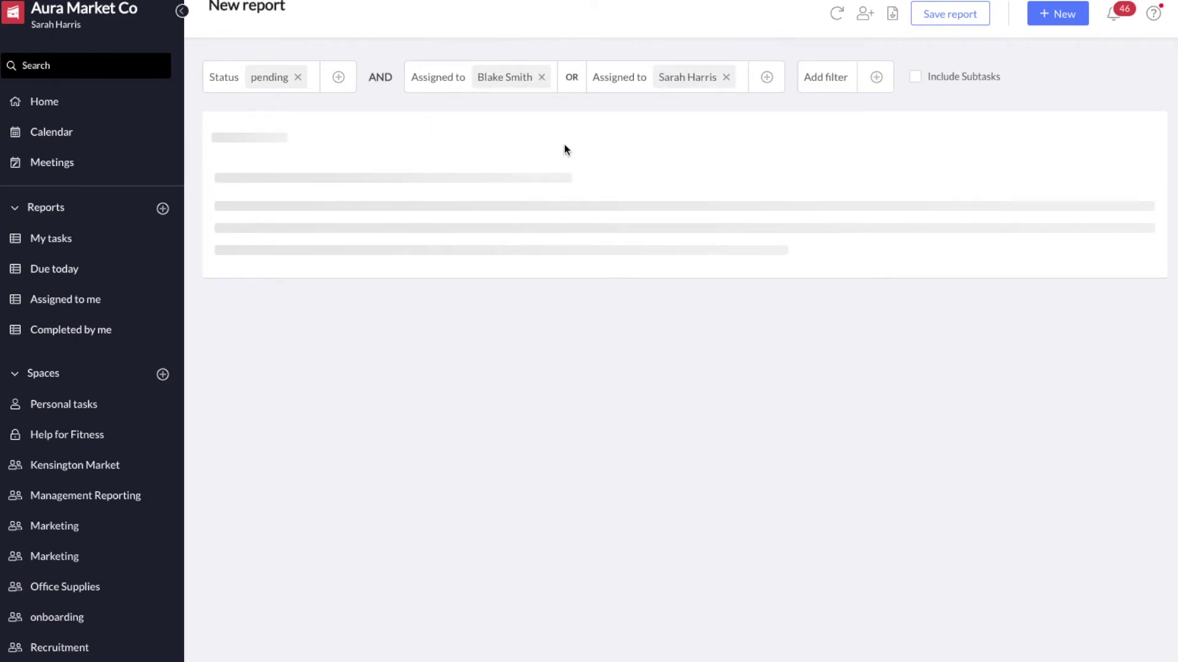
scroll(889, 307, down, 3)
scroll(889, 307, up, 1)
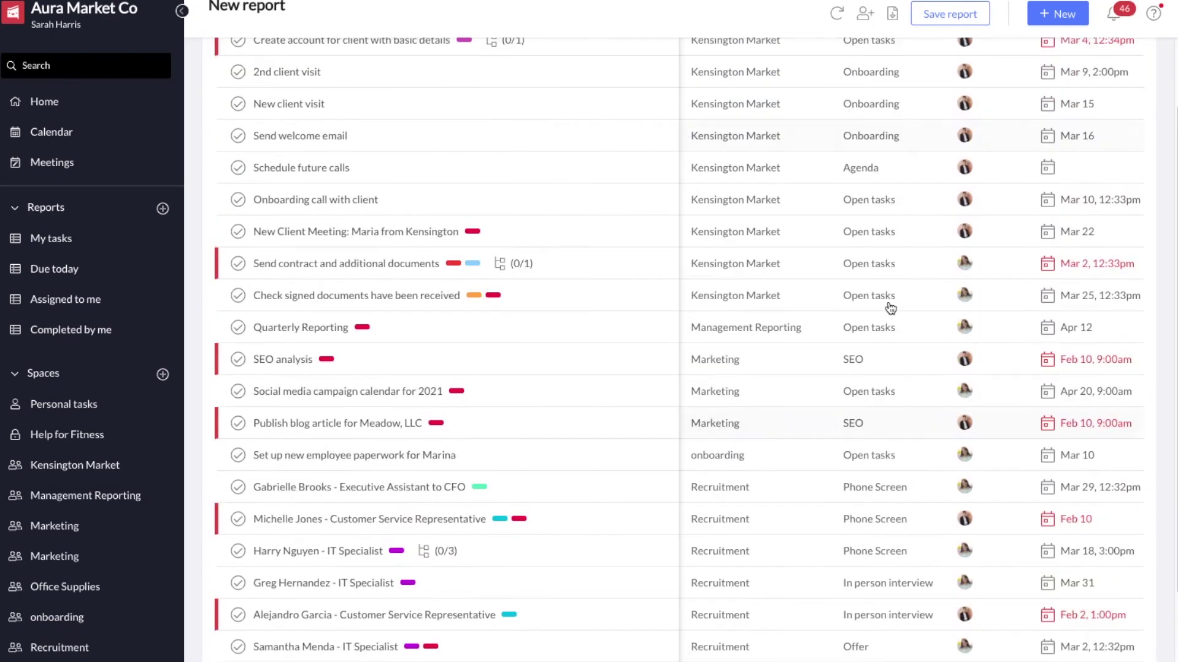
scroll(890, 307, up, 2)
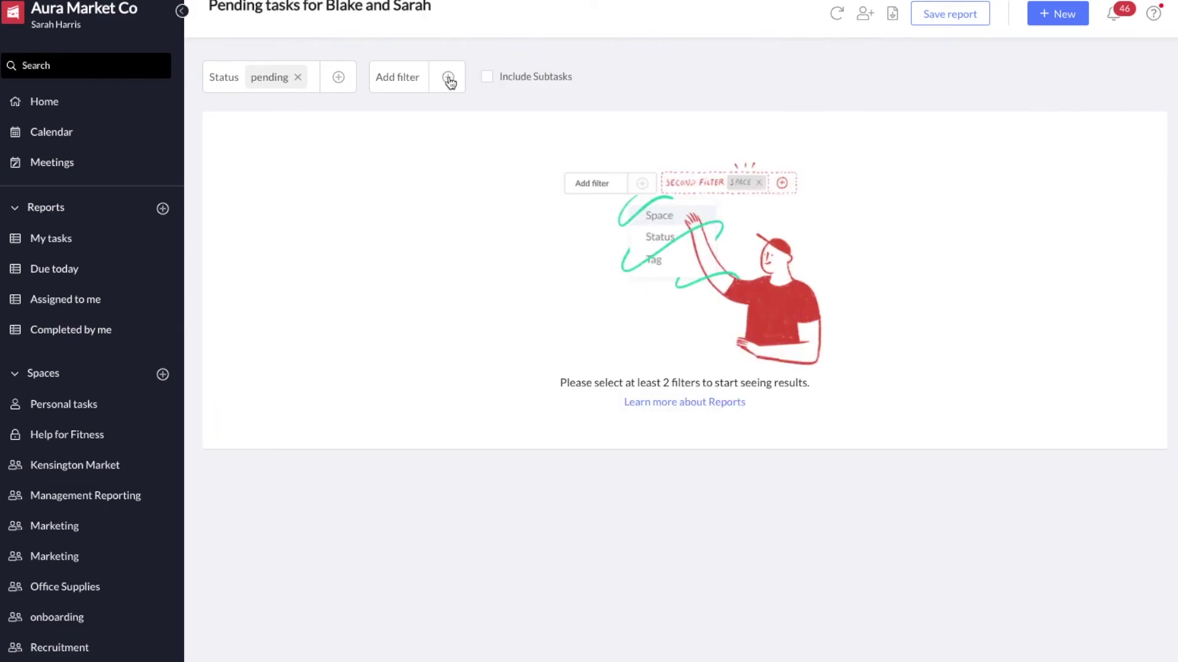
Filter the report to tasks tagged High Priority.
click(447, 78)
click(396, 205)
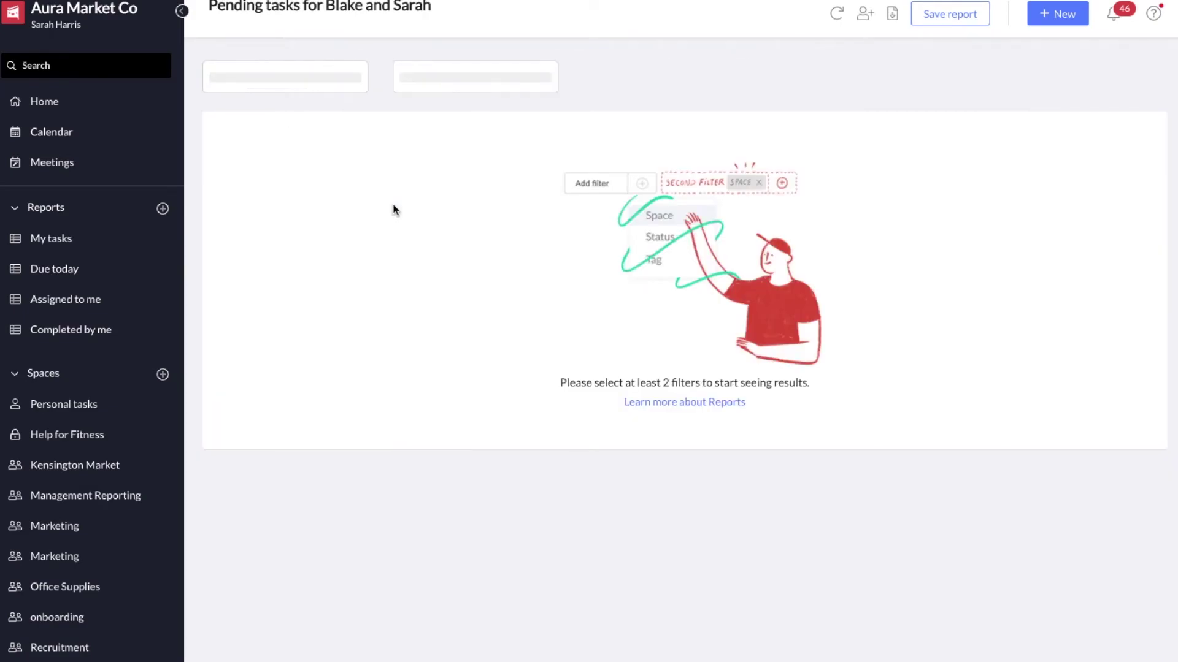
click(342, 148)
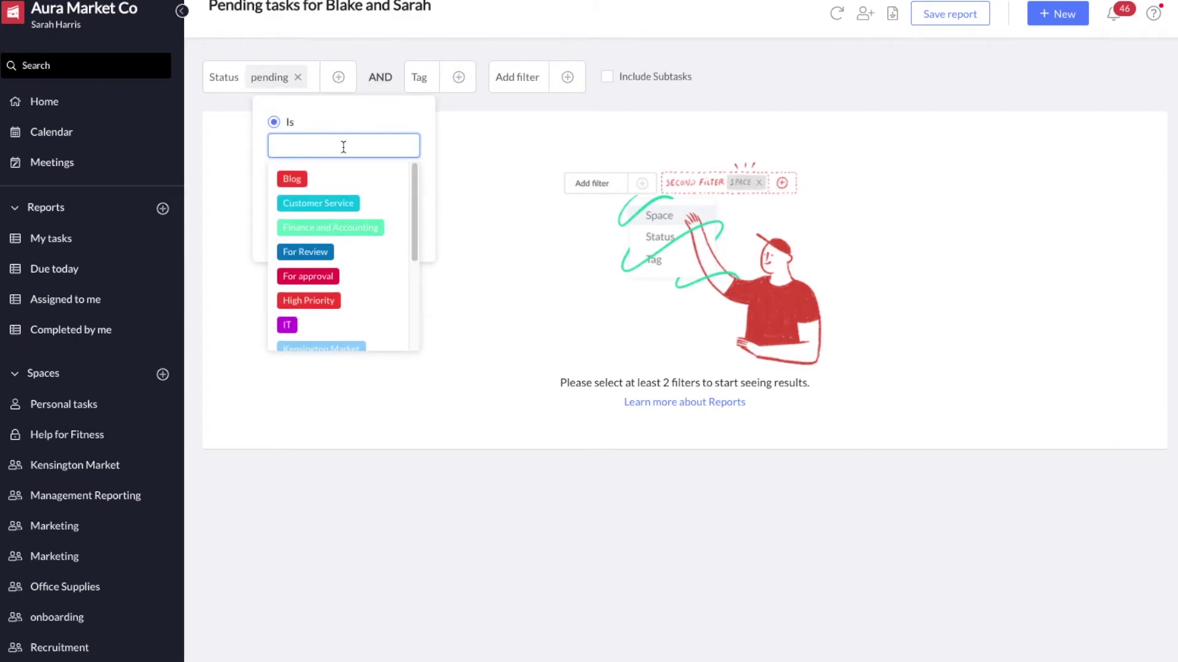
click(304, 299)
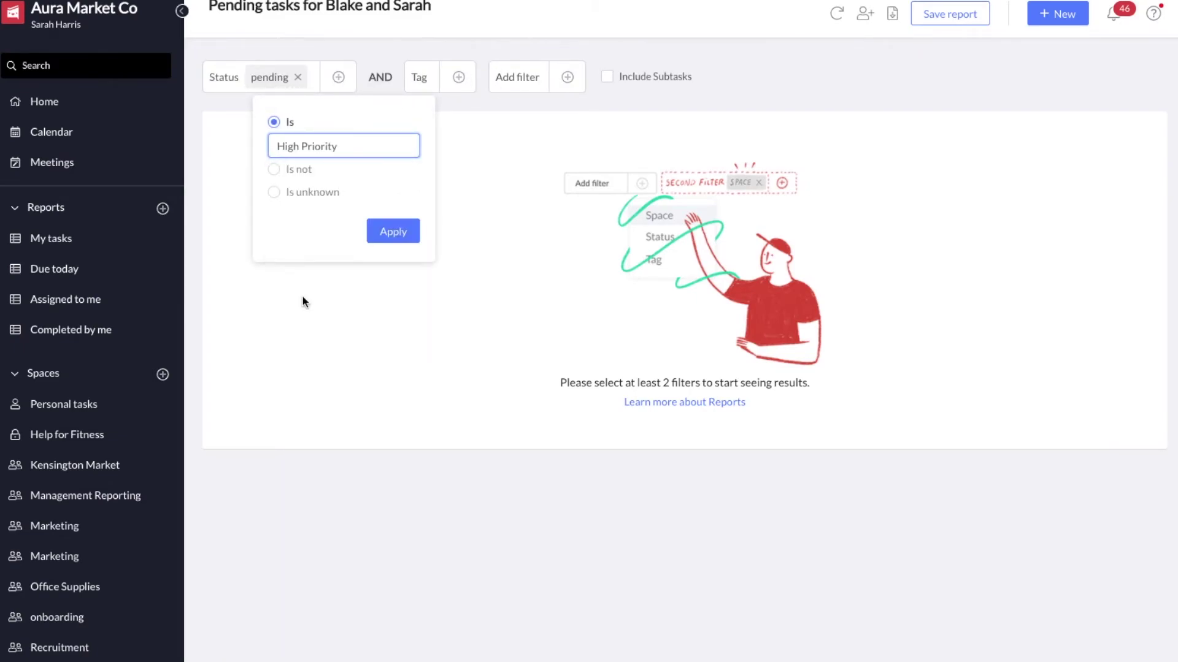
click(392, 233)
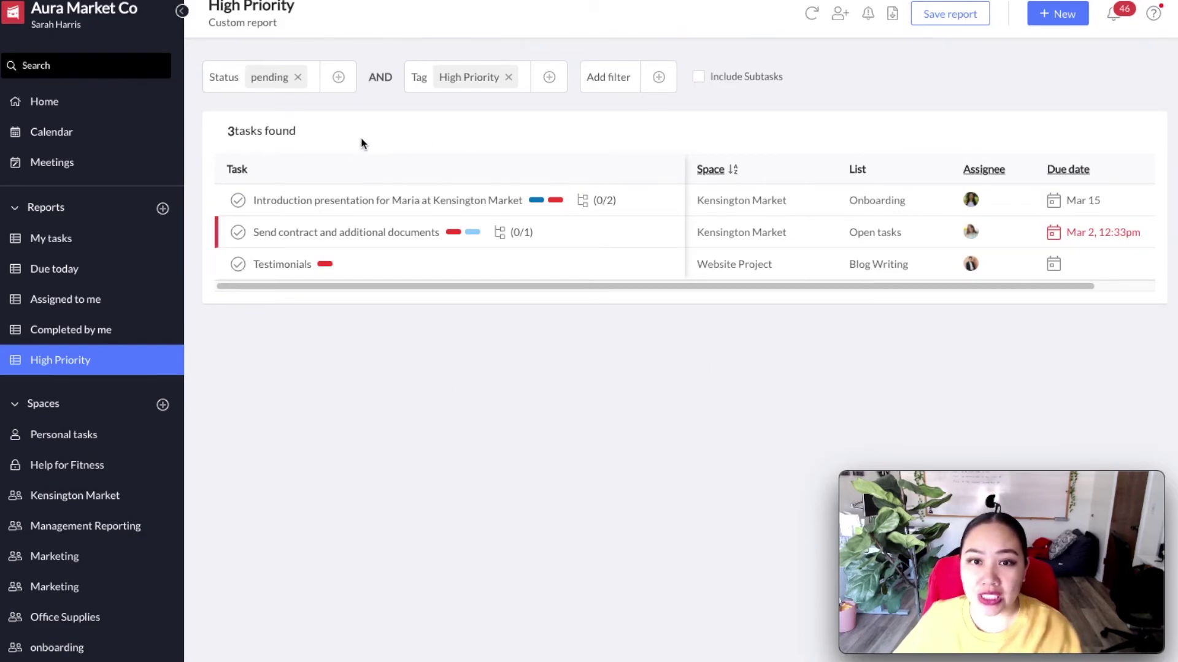
Review the report's sharing settings without changing them.
click(892, 14)
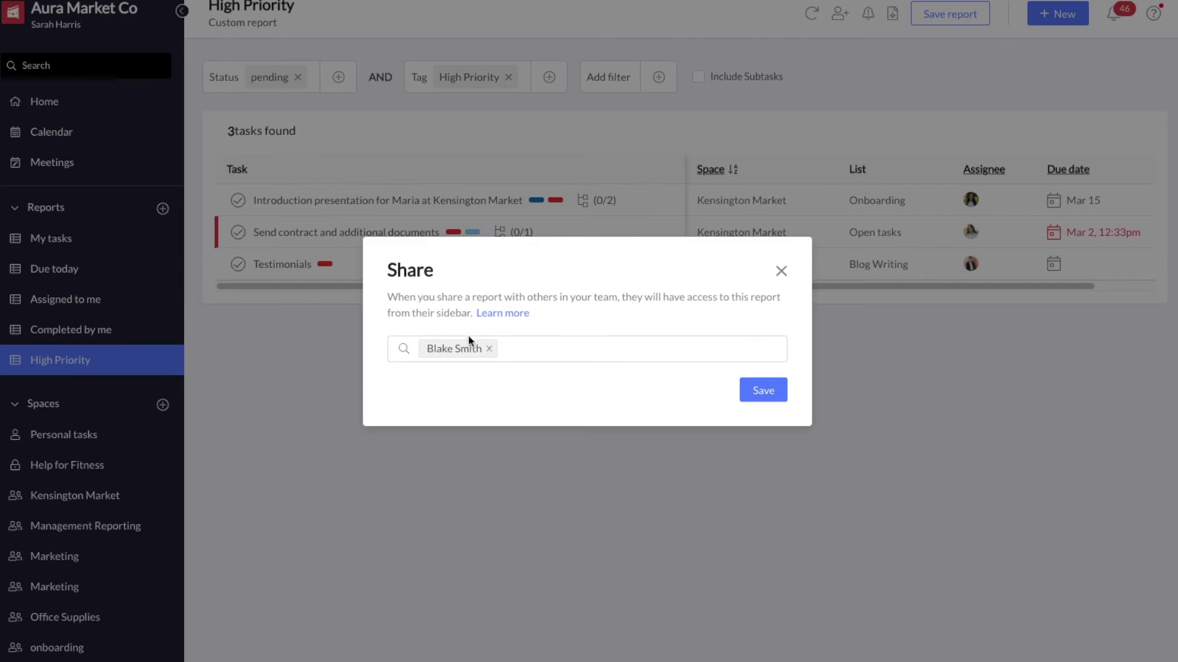
click(780, 271)
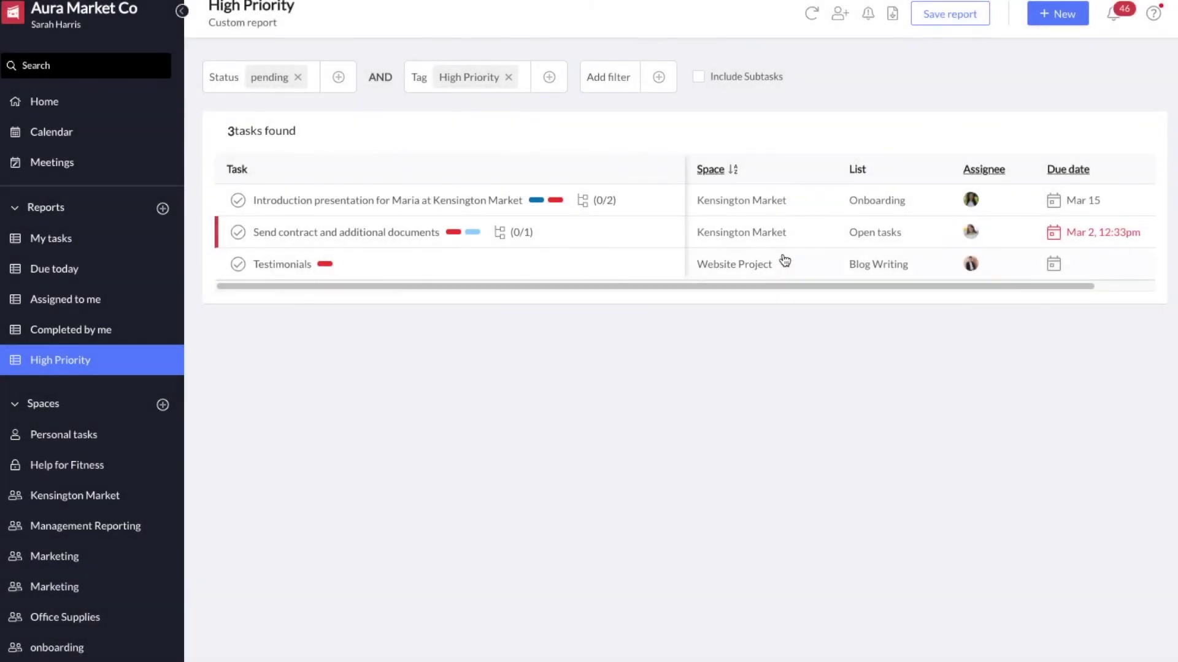
Set the report reminder for Monday through Friday at 09:00 AM and save it.
click(869, 15)
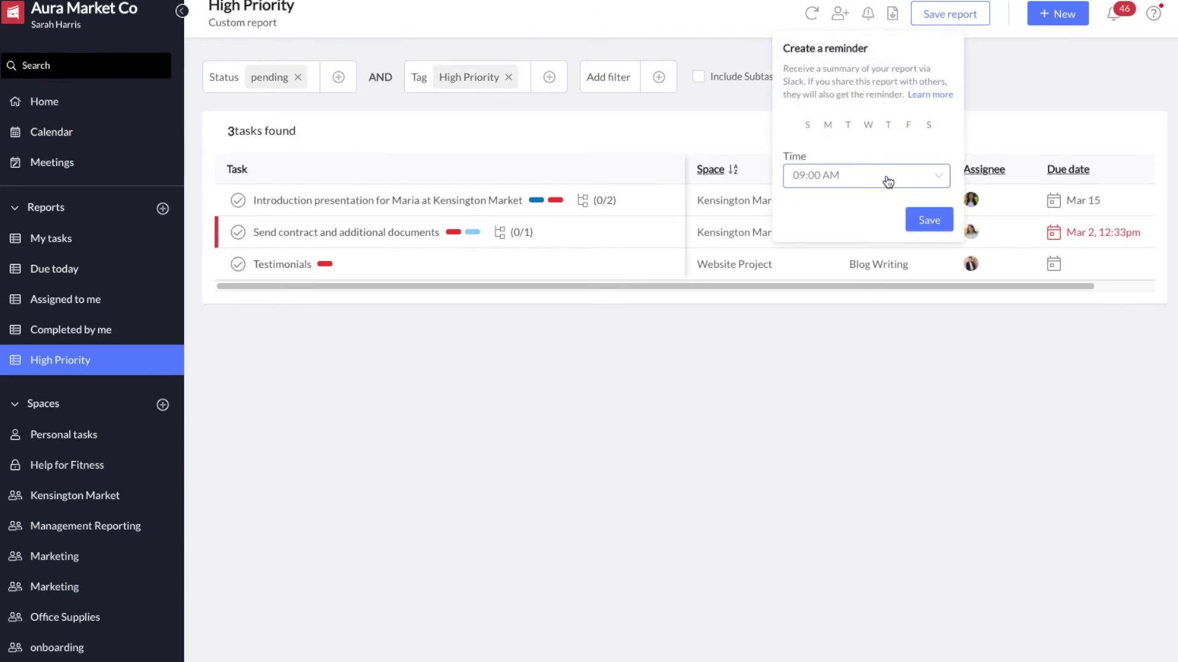
click(827, 128)
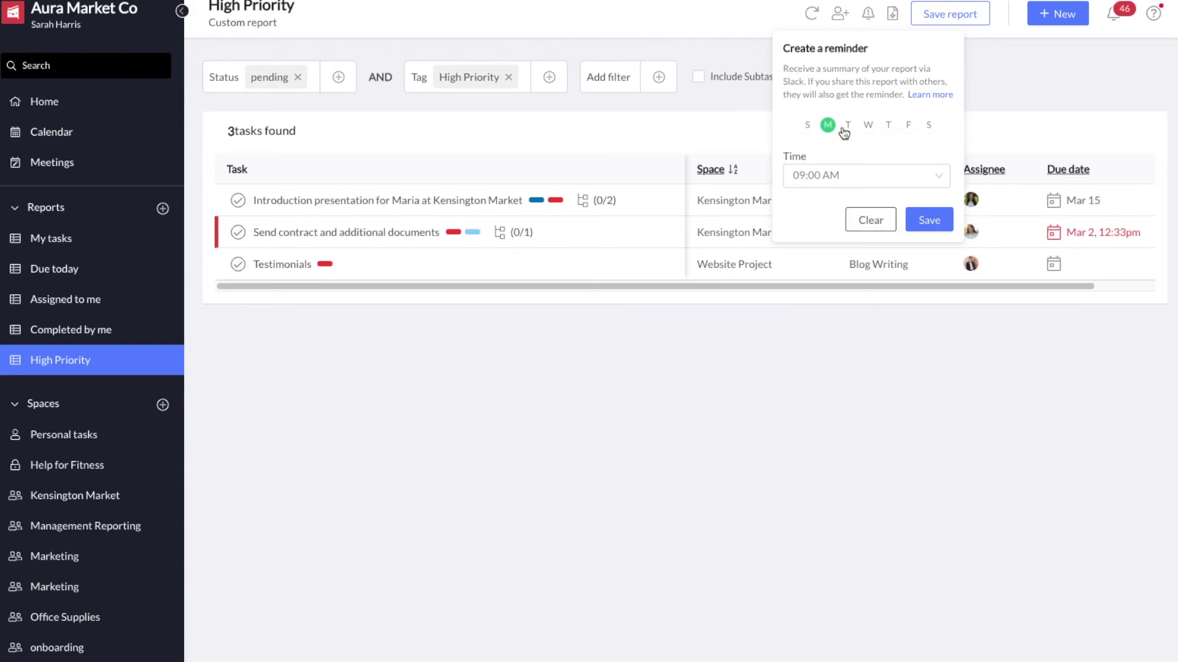
click(848, 128)
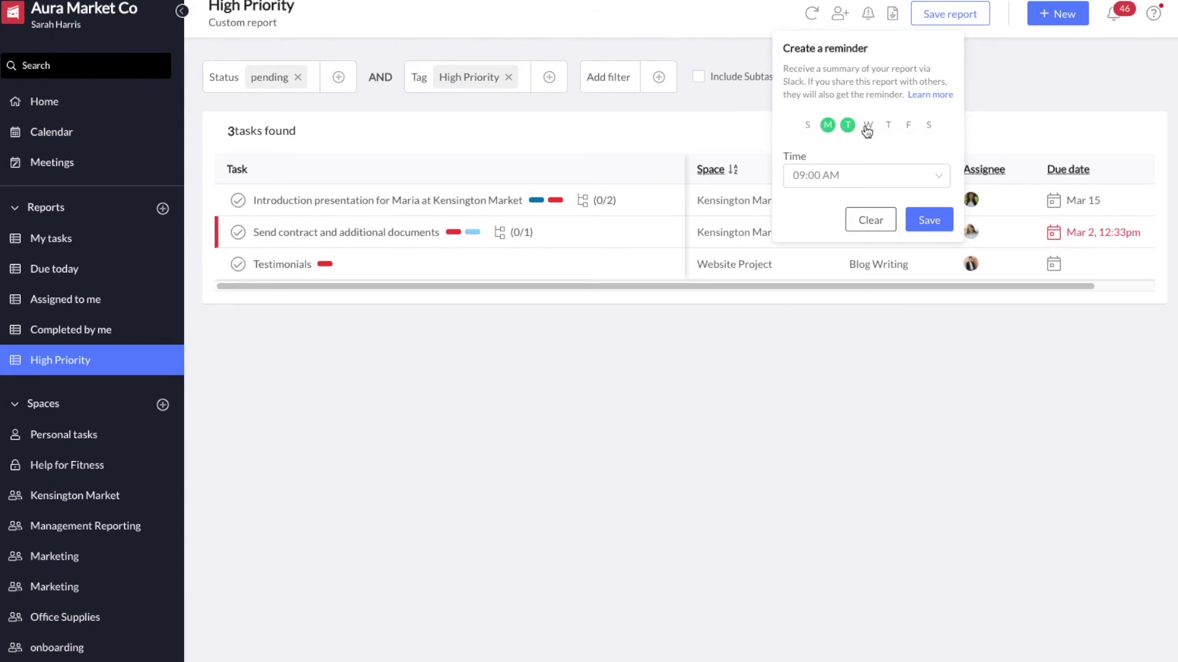
click(905, 125)
click(946, 228)
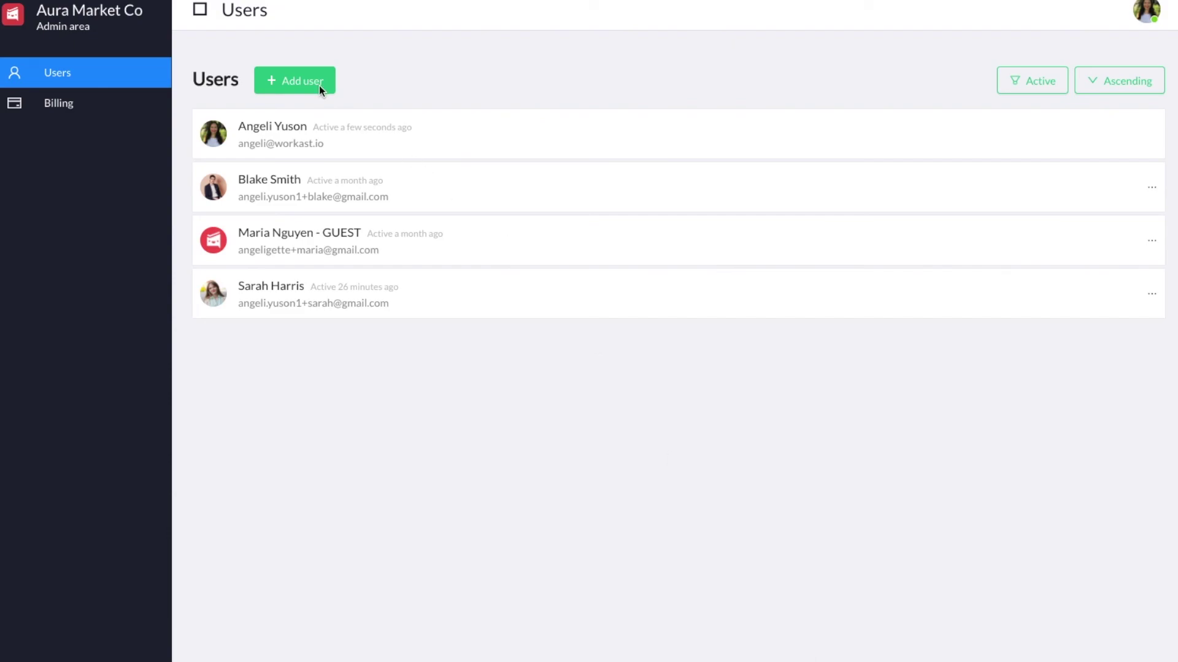
Bring up the Create a guest account form from Add user in the admin Users list.
click(294, 85)
click(342, 164)
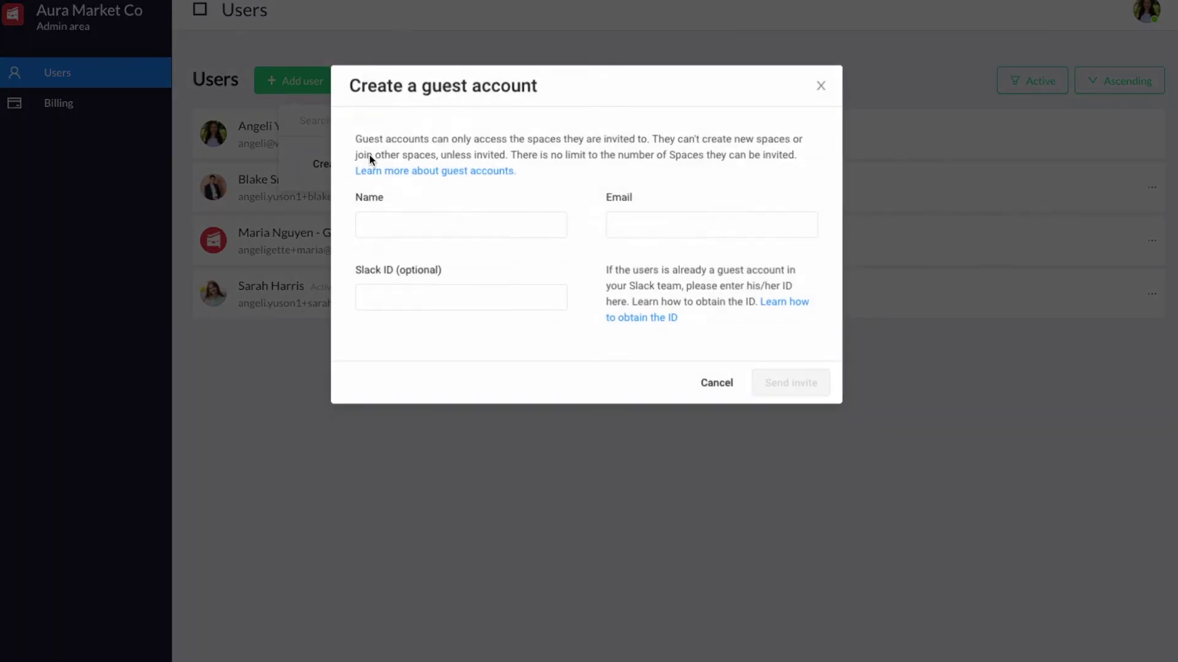